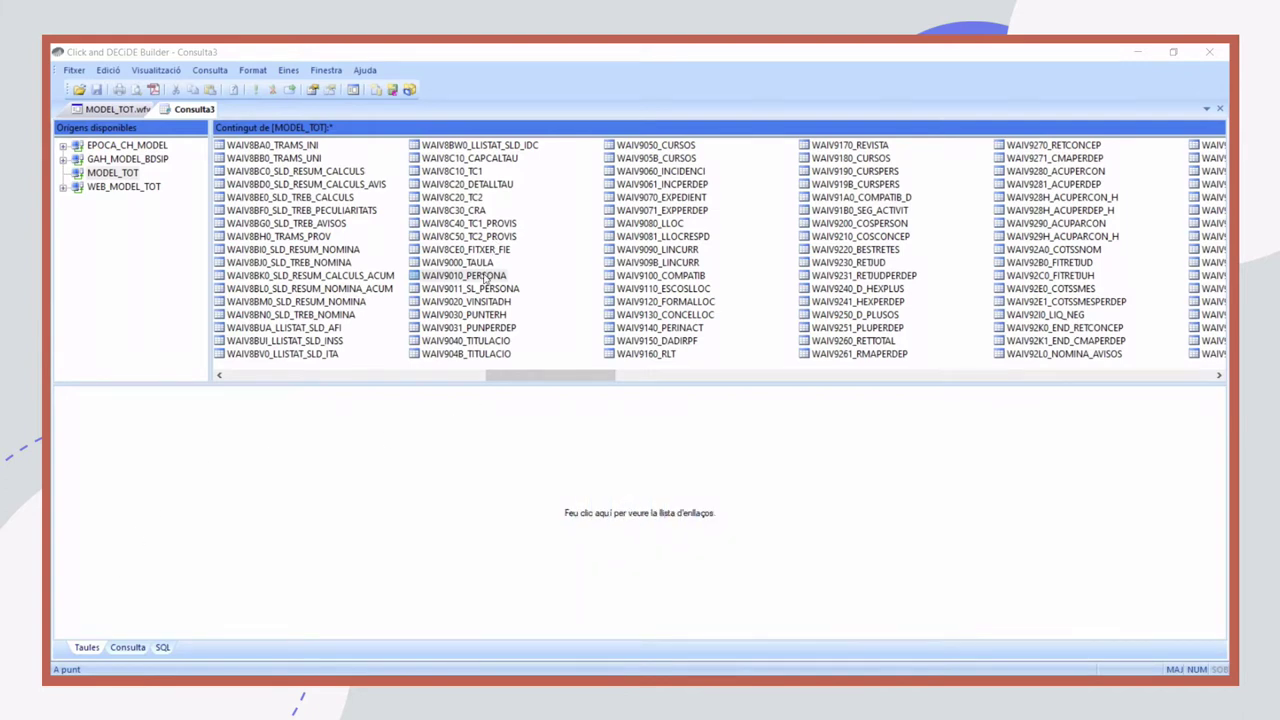
Step: Add the WAIV9010_PERSONA table to the query, enlarge its field list, and open the query's column view at PERS_NIF
left_click_drag(486, 275, 372, 442)
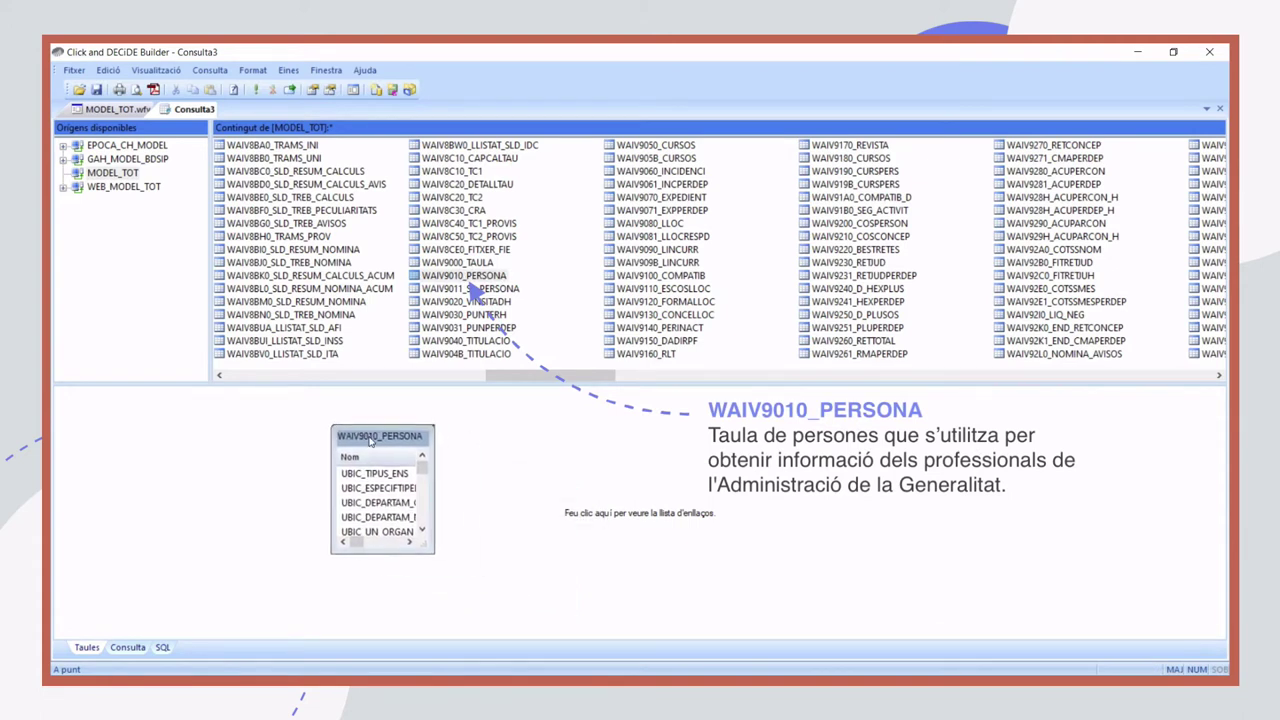
left_click_drag(432, 553, 578, 630)
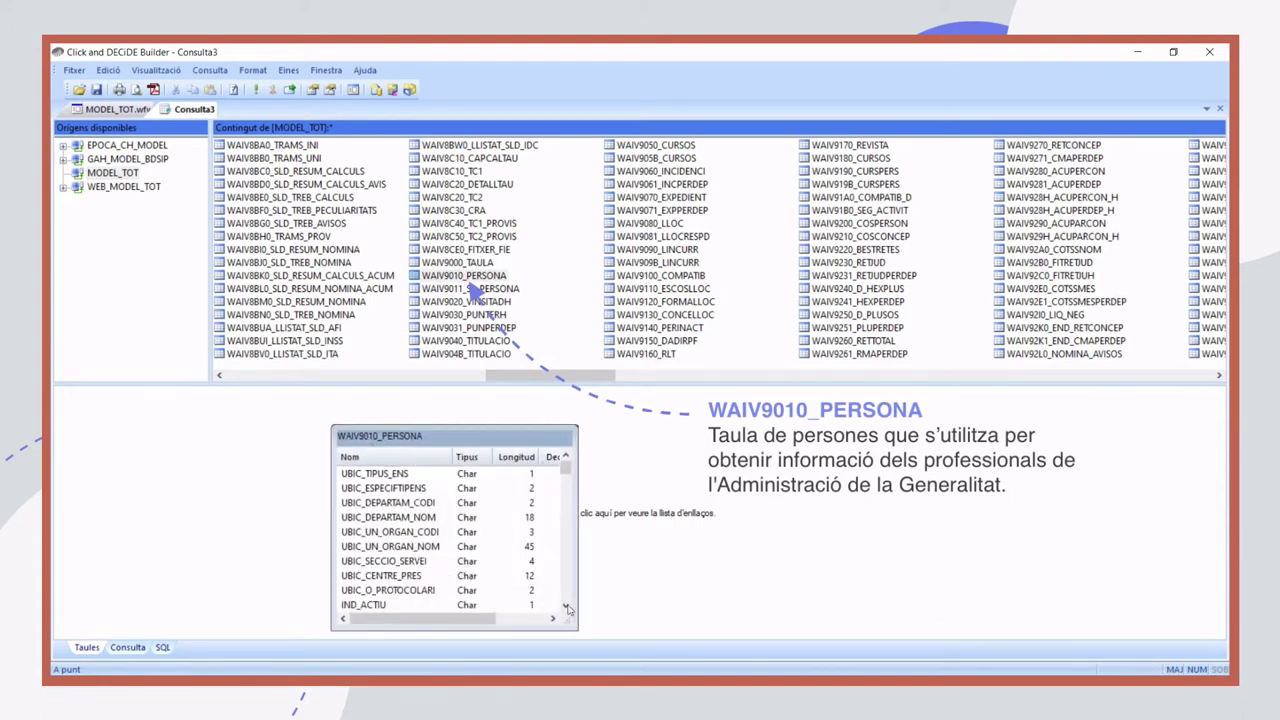
left_click(125, 647)
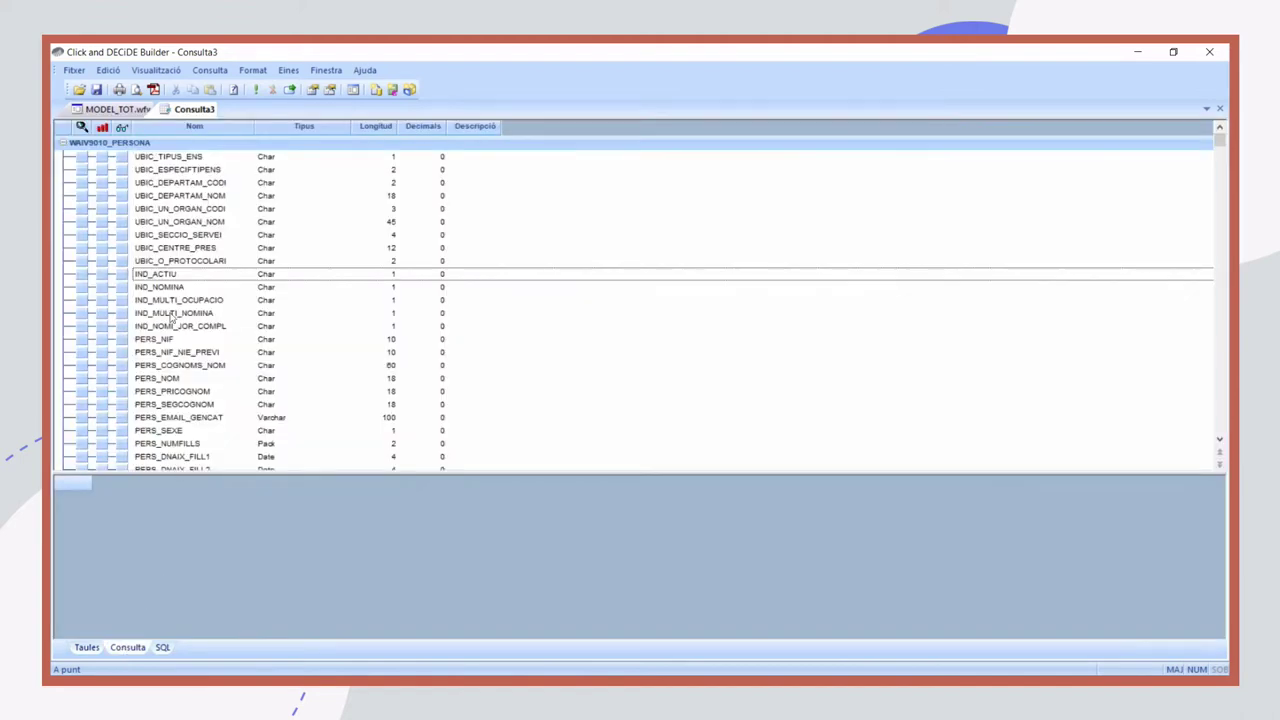
left_click(150, 341)
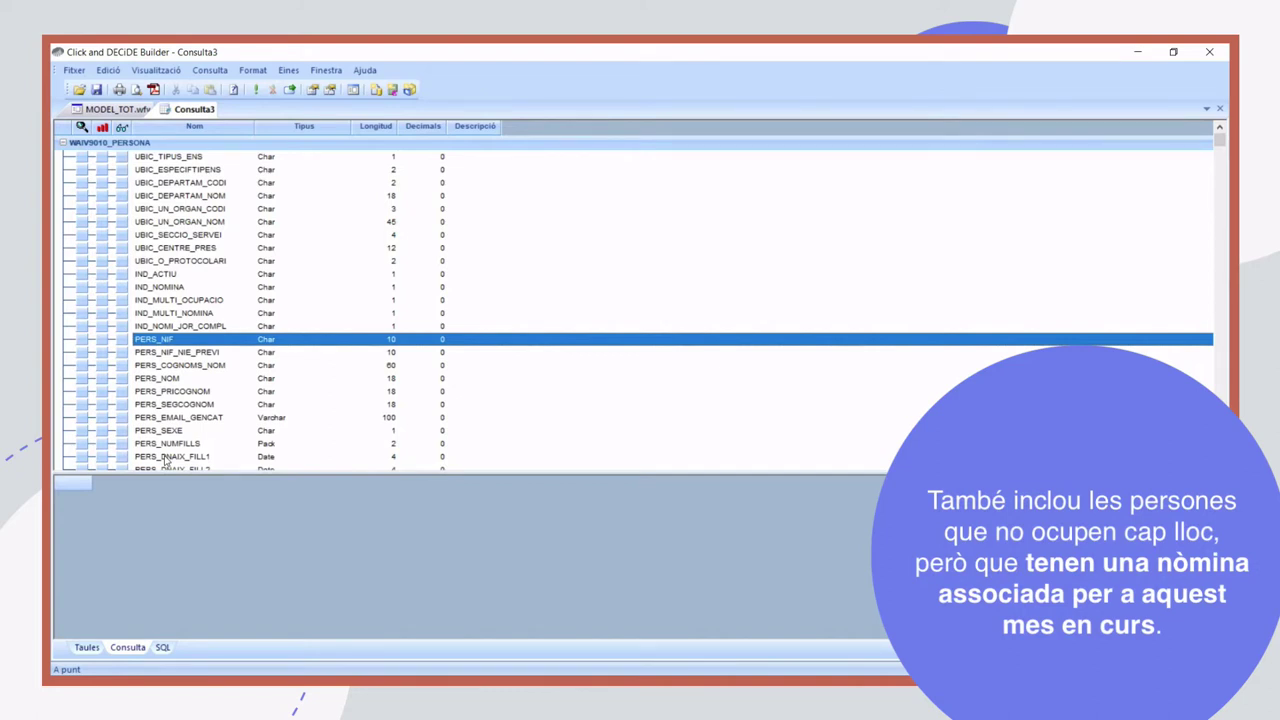
Step: Start an equality criterion on the IND_ACTIU field, trying the values A, M and N in turn
left_click(163, 276)
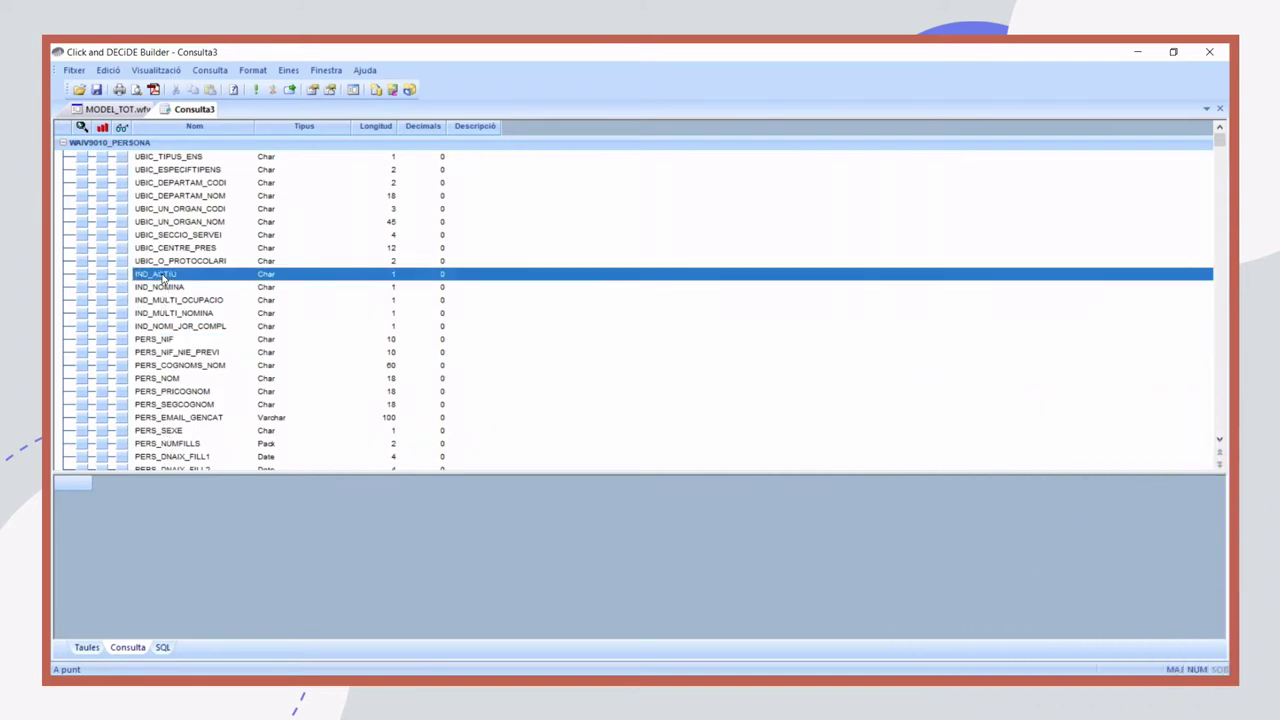
left_click(83, 279)
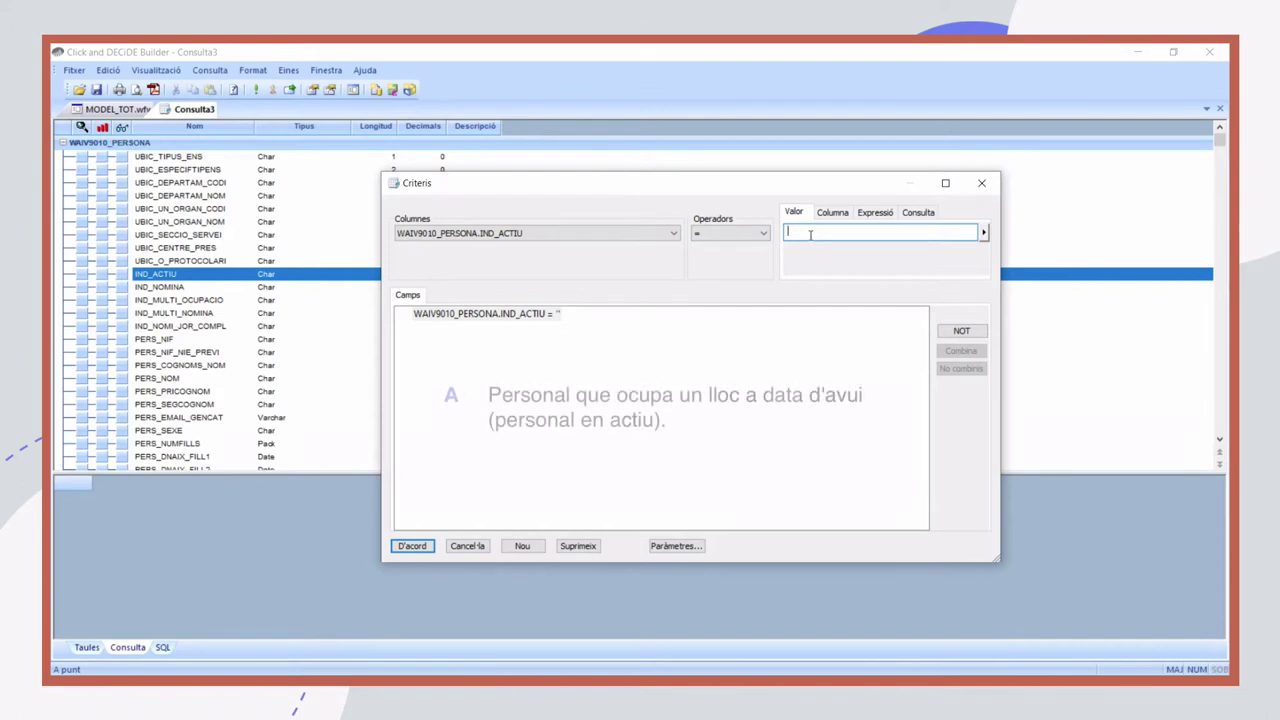
type("A")
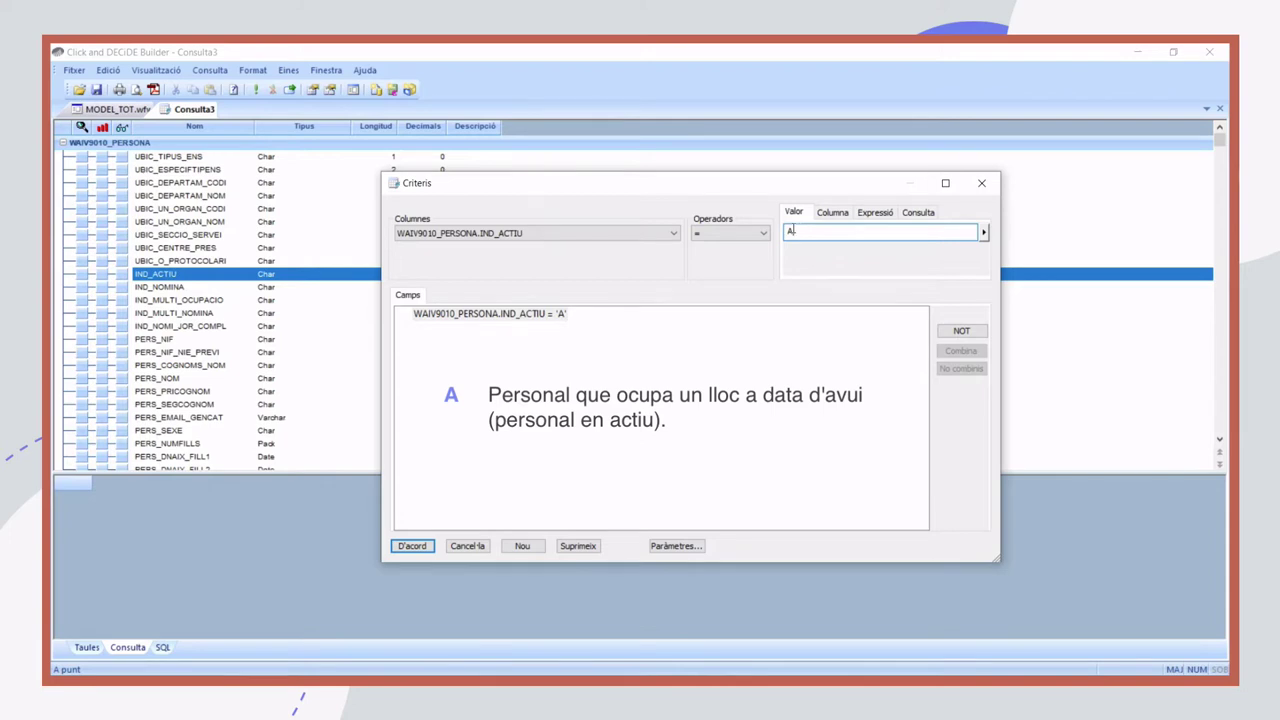
double_click(790, 231)
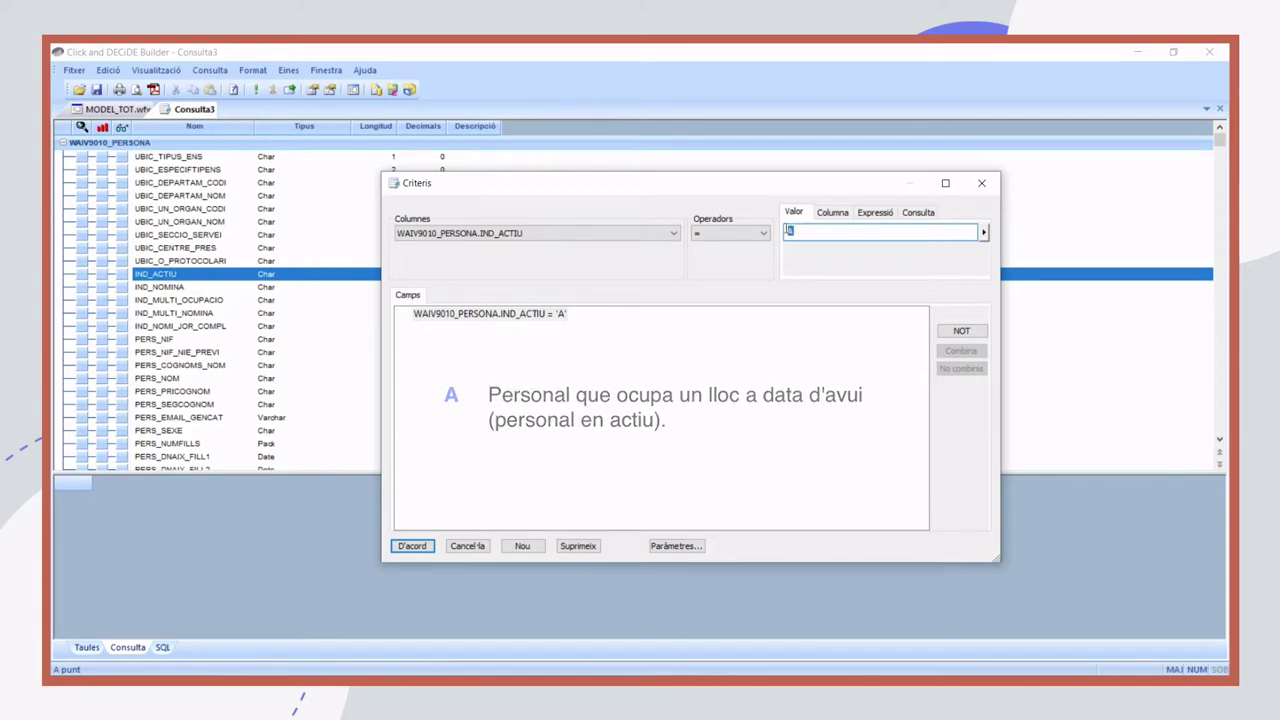
type("M")
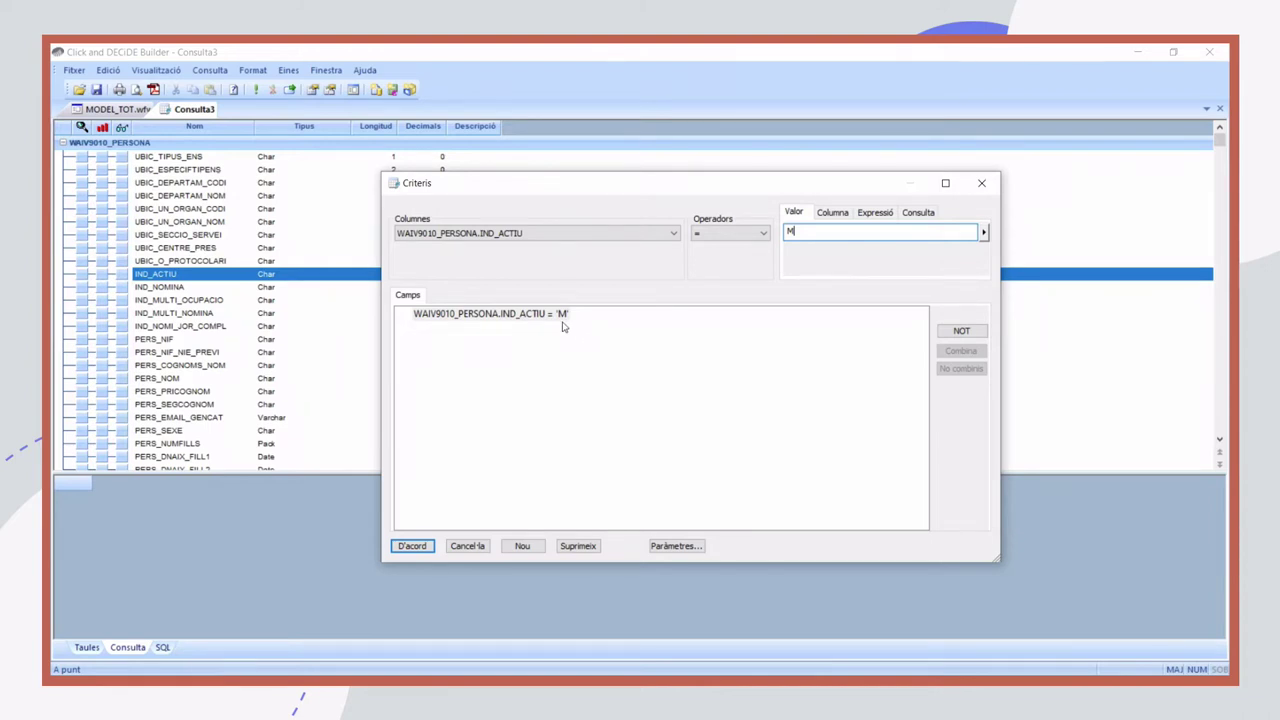
left_click_drag(822, 237, 779, 236)
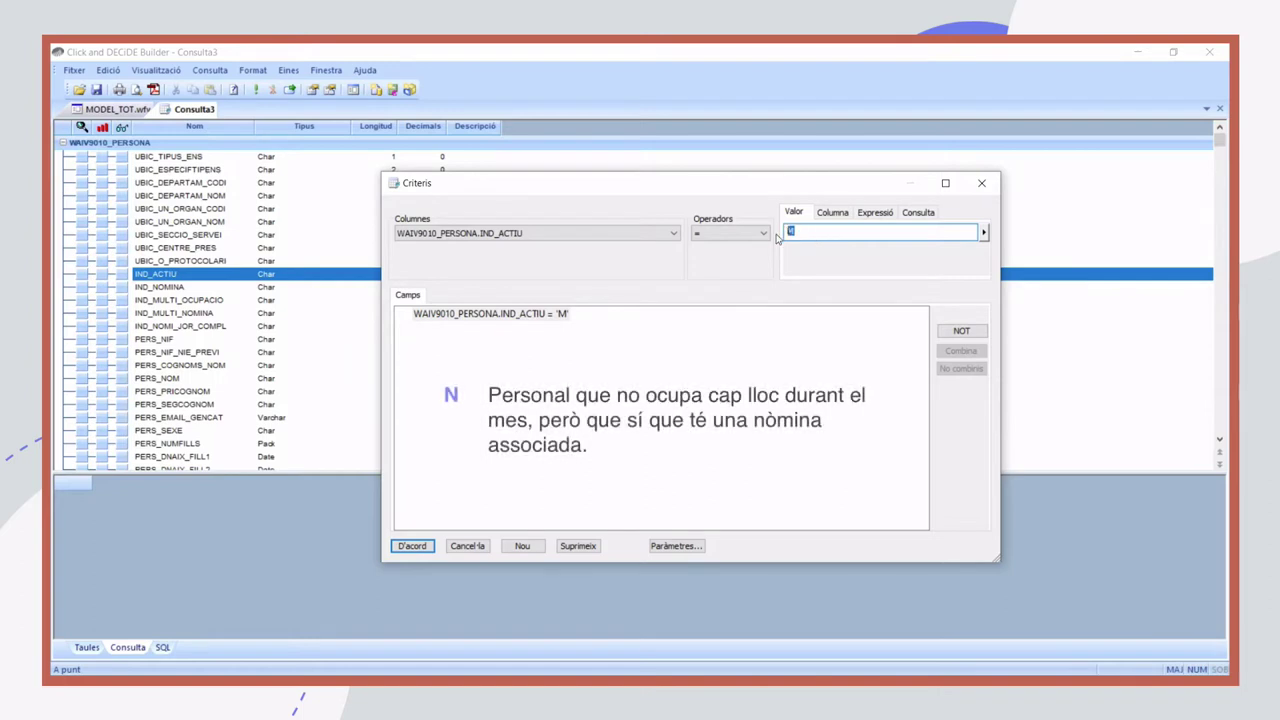
type("N")
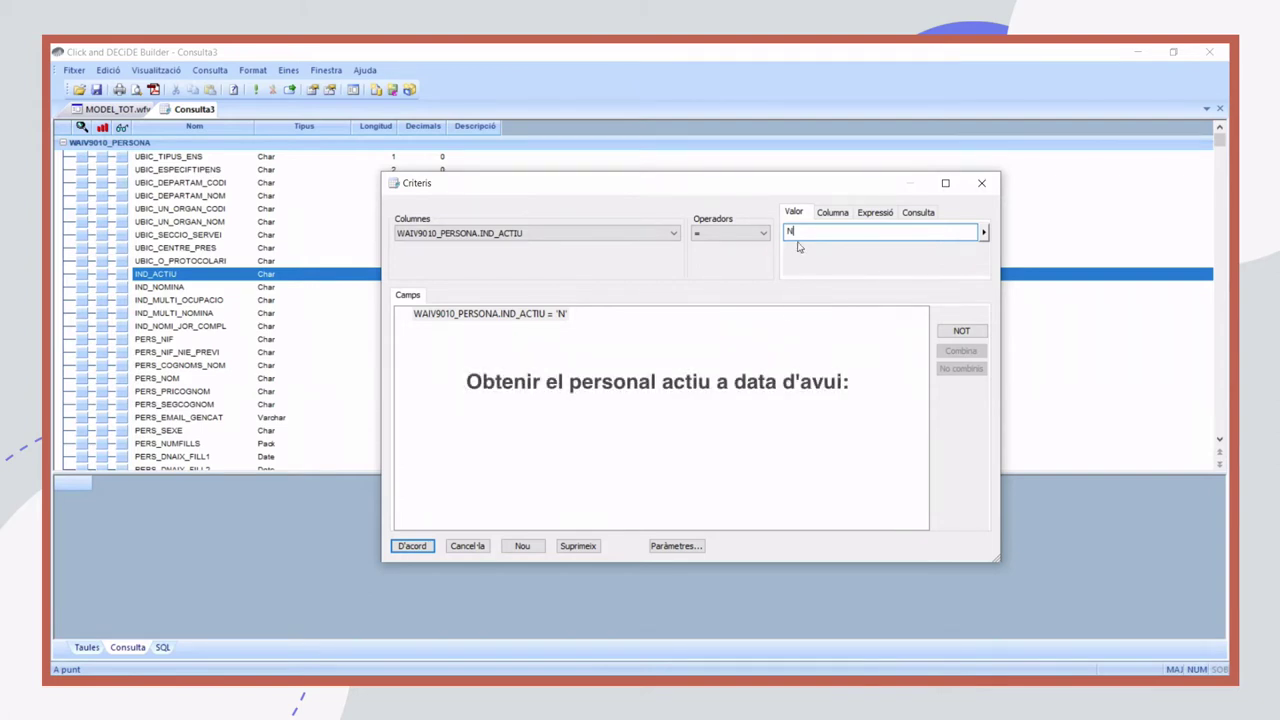
Step: Set the IND_ACTIU criterion to the Llista operator with the values A and M, and accept it
left_click_drag(797, 232, 785, 231)
type("A")
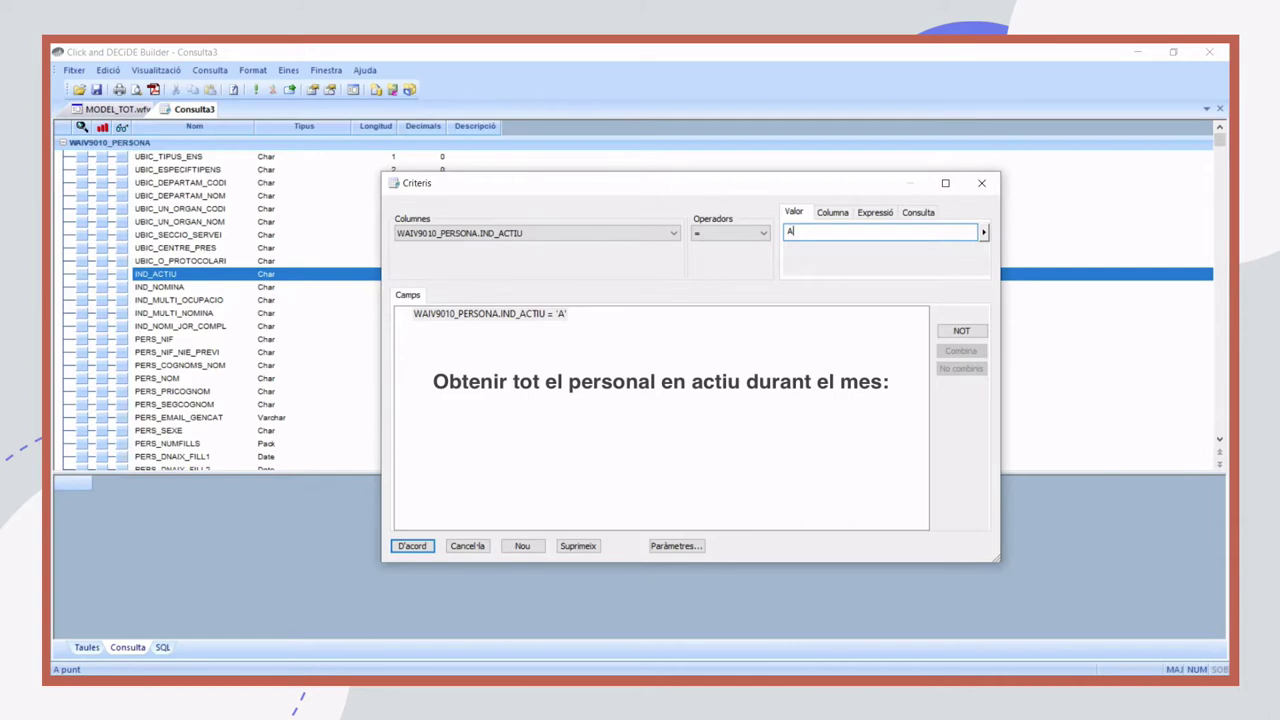
left_click(762, 235)
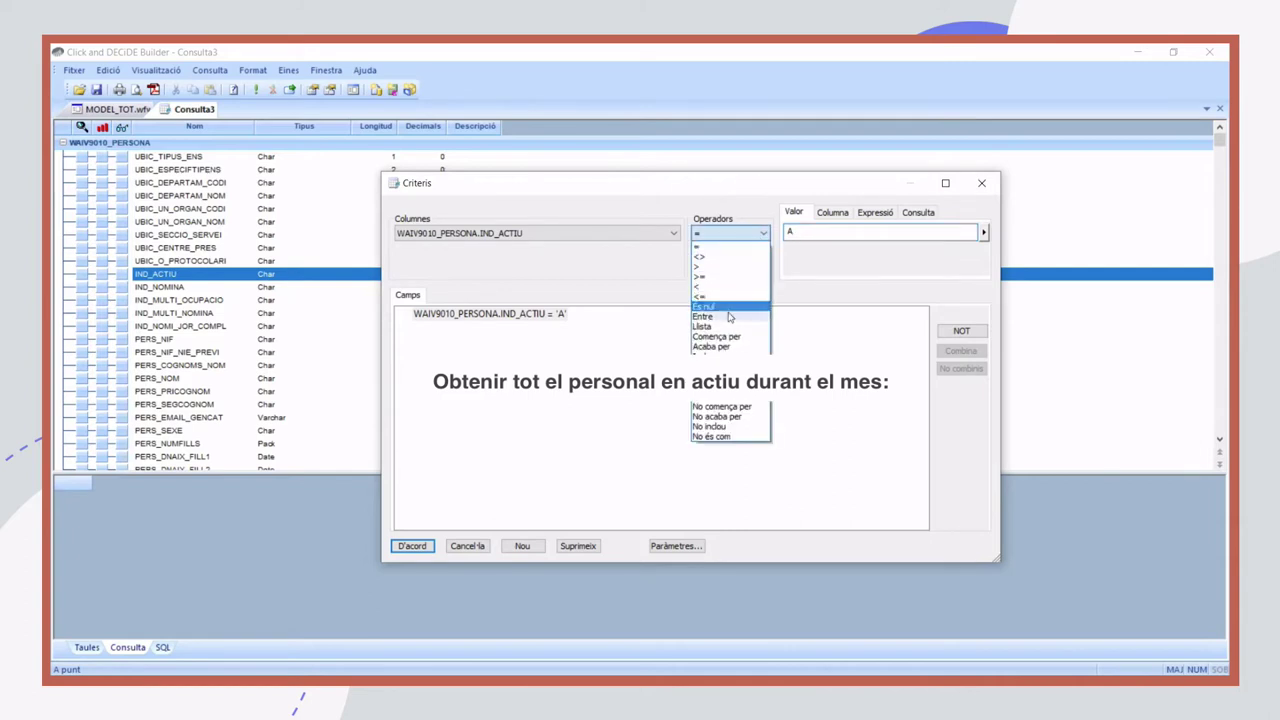
left_click(725, 328)
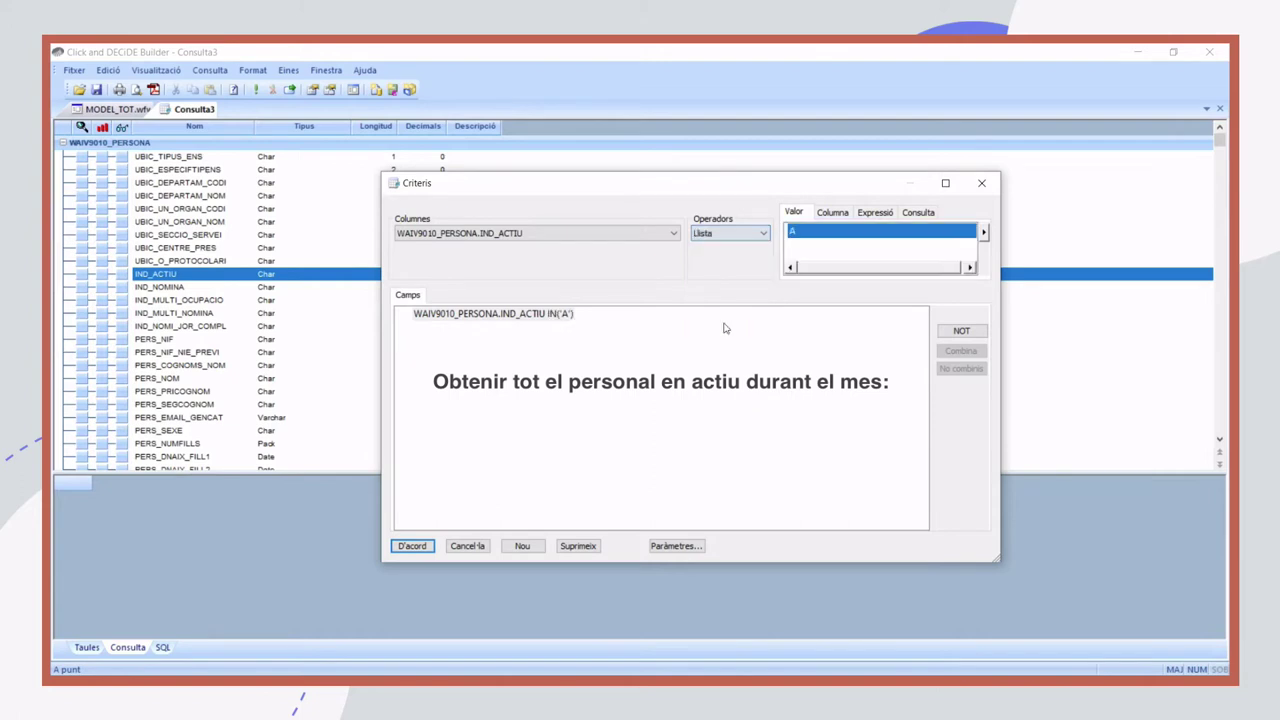
left_click(792, 247)
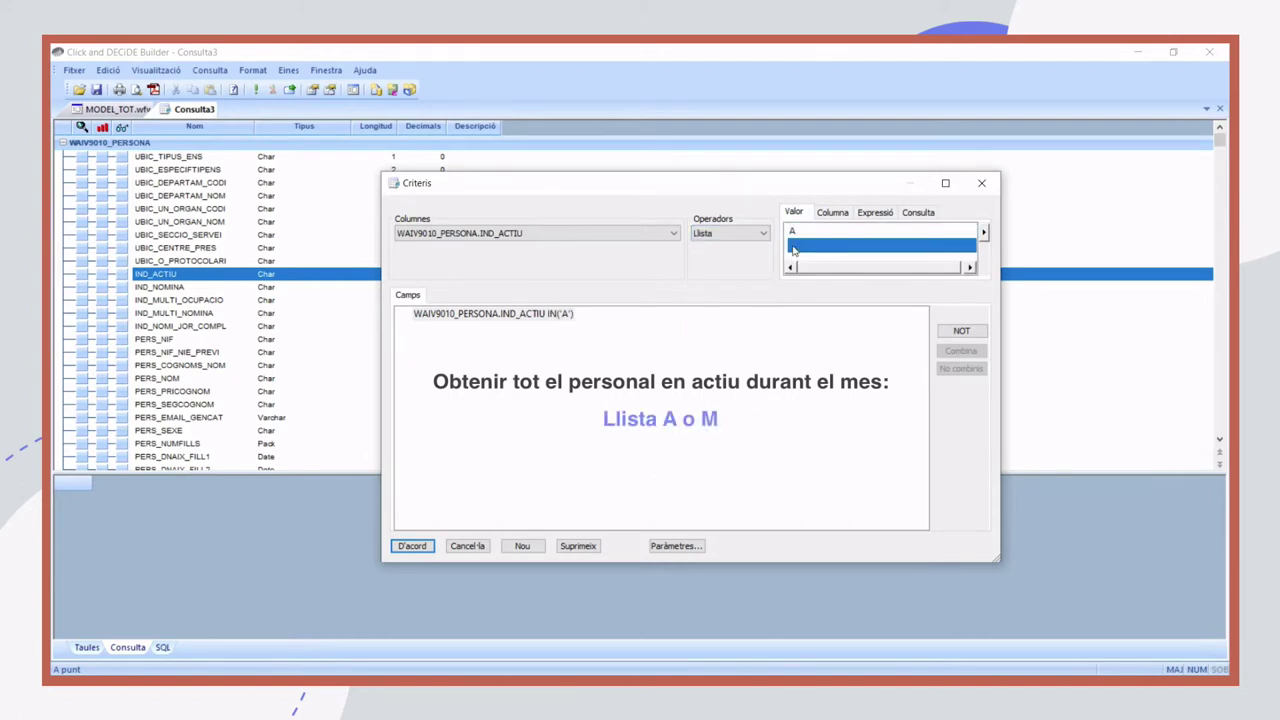
type("M")
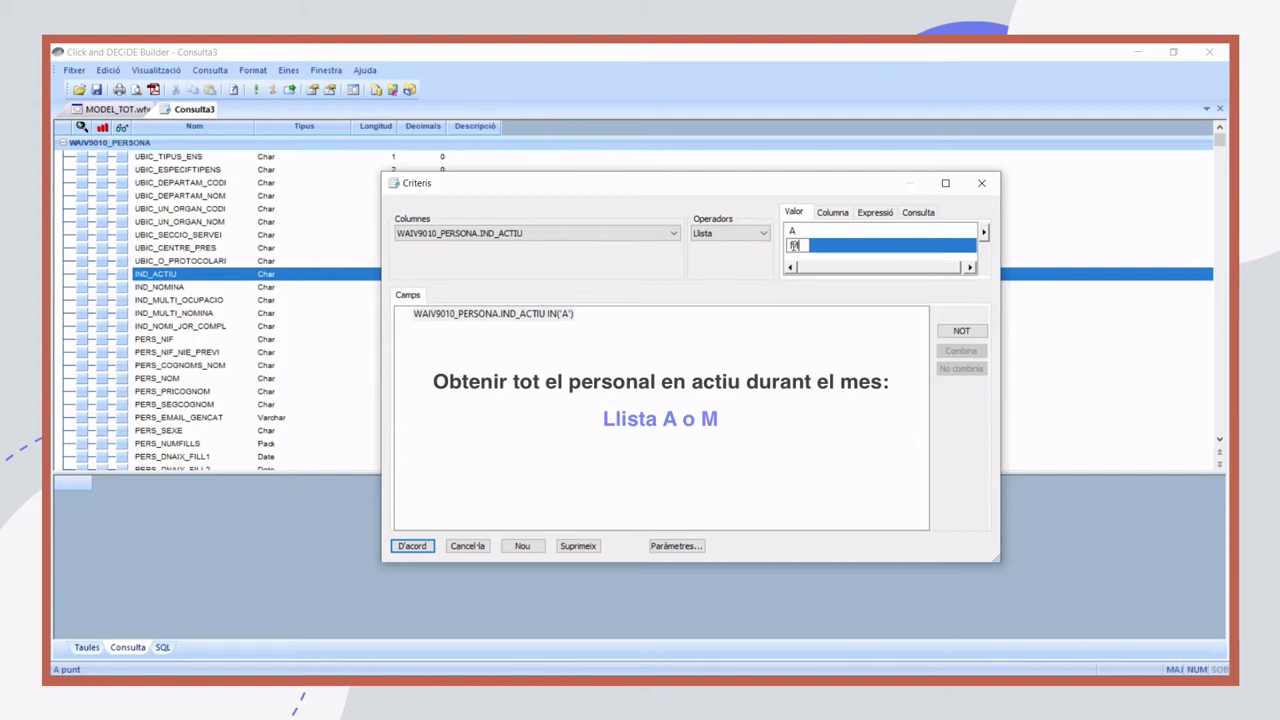
key("Return")
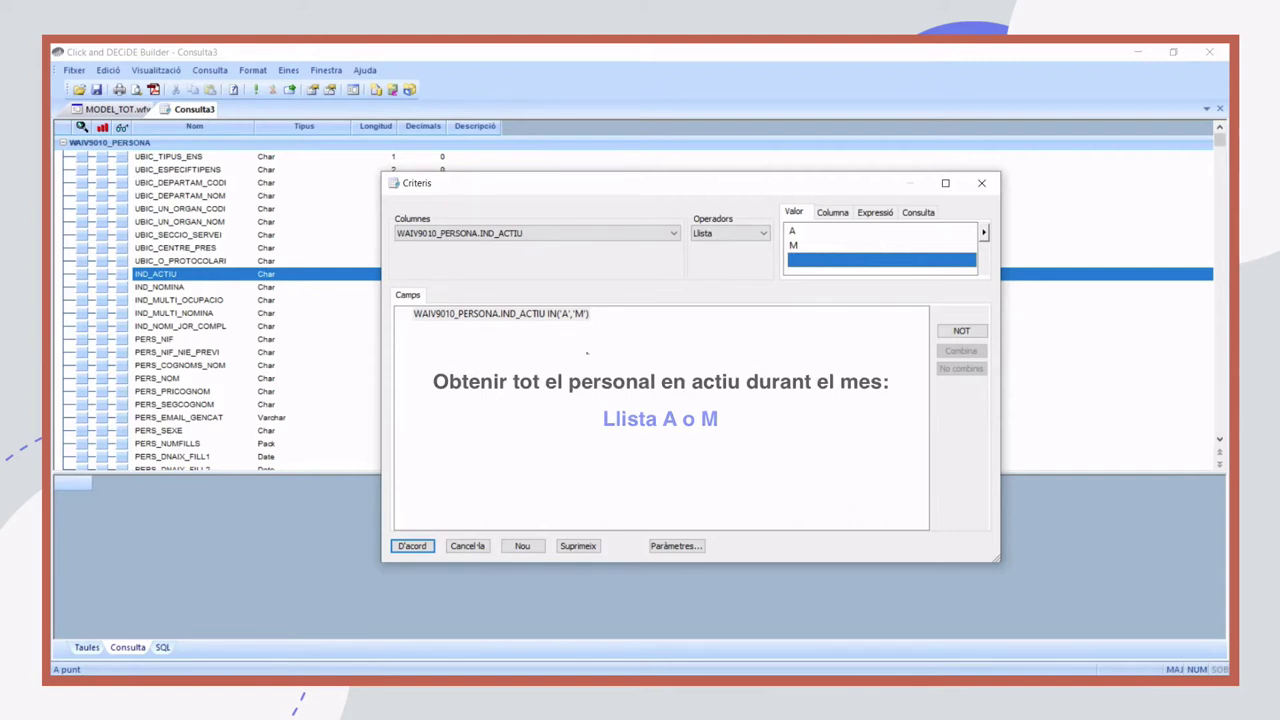
left_click(412, 546)
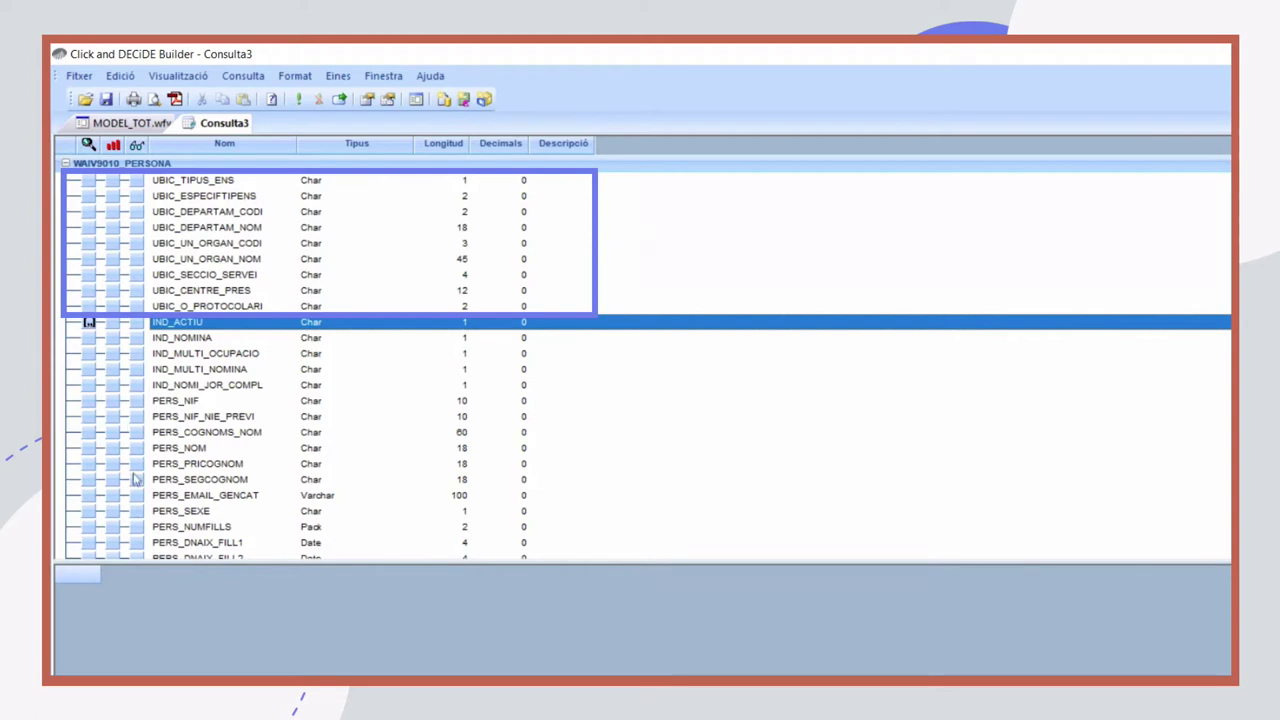
Step: Start an equality criterion on the UBIC_TIPUS_ENS field, trying the values 1, 3, 6 and 2 in turn
left_click(88, 183)
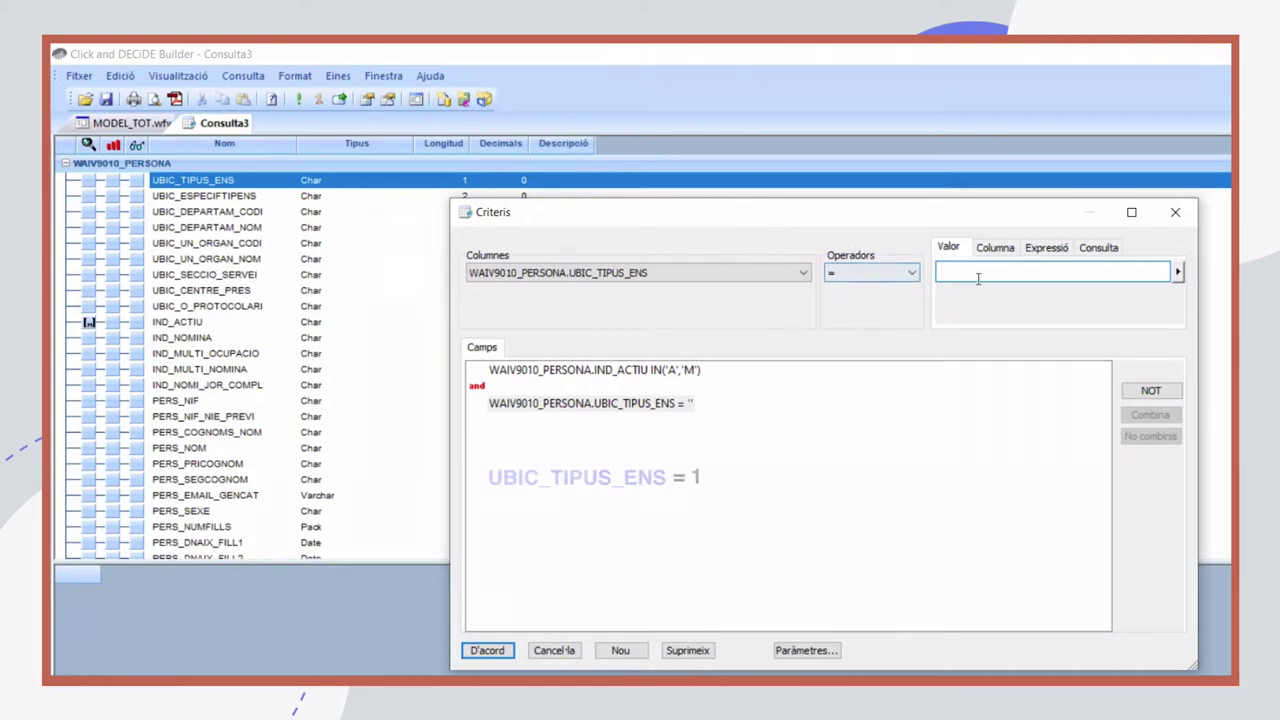
type("1")
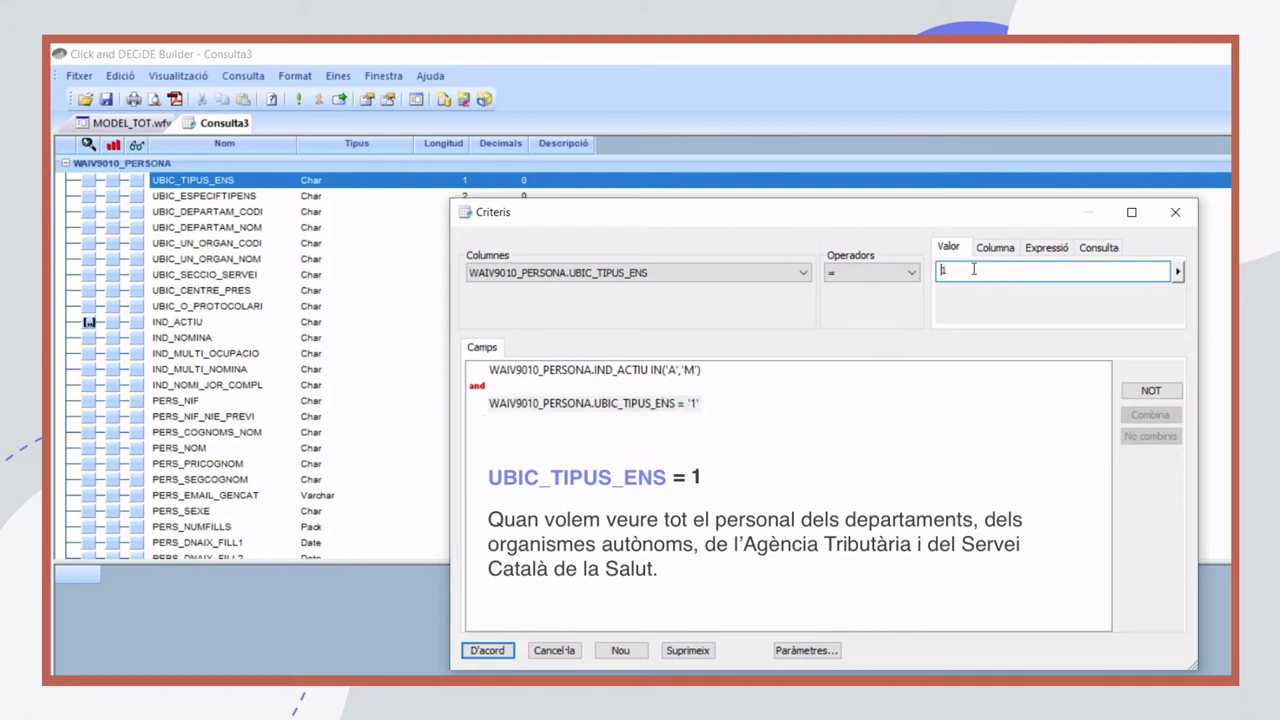
double_click(941, 268)
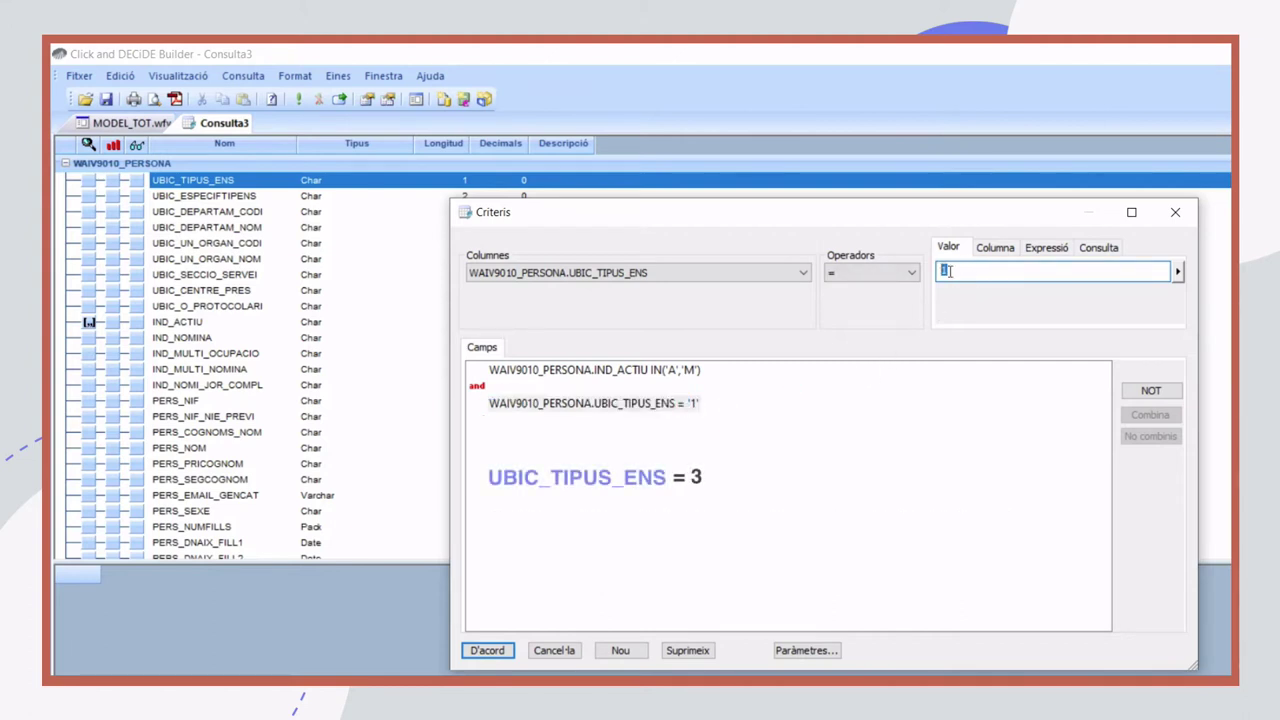
type("3")
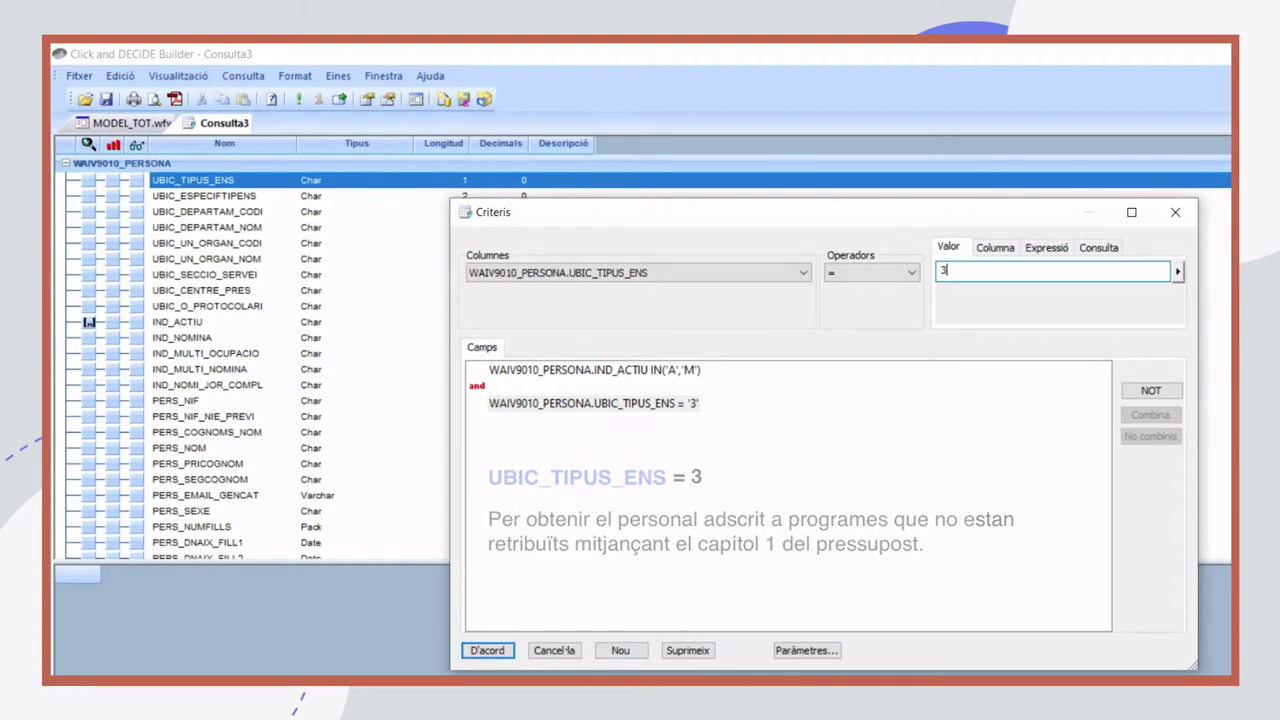
double_click(942, 270)
type("6")
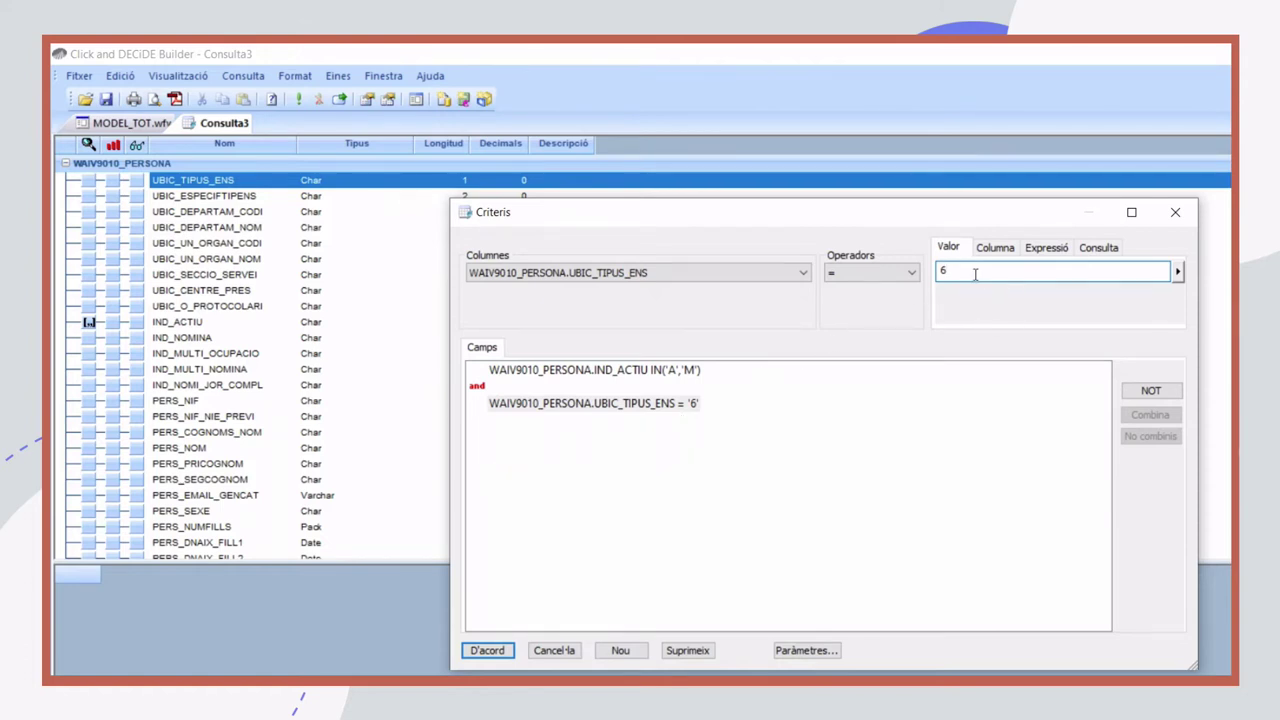
key("shift+Home")
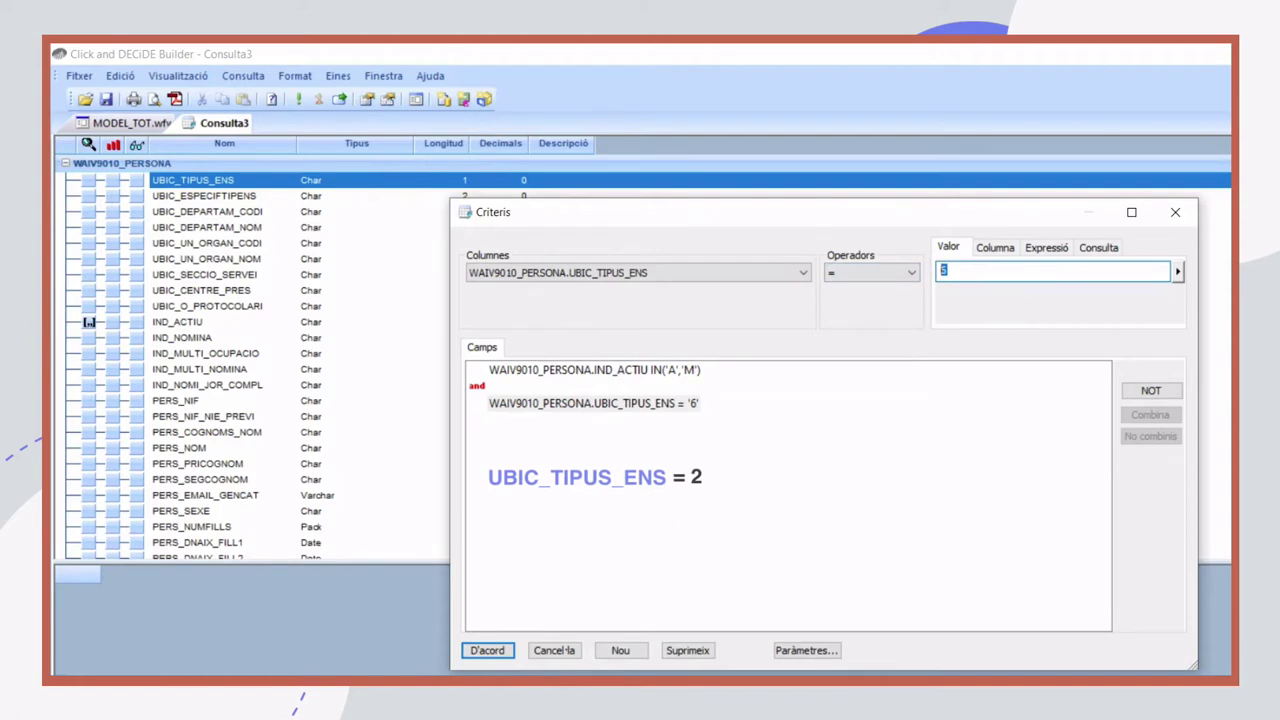
type("2")
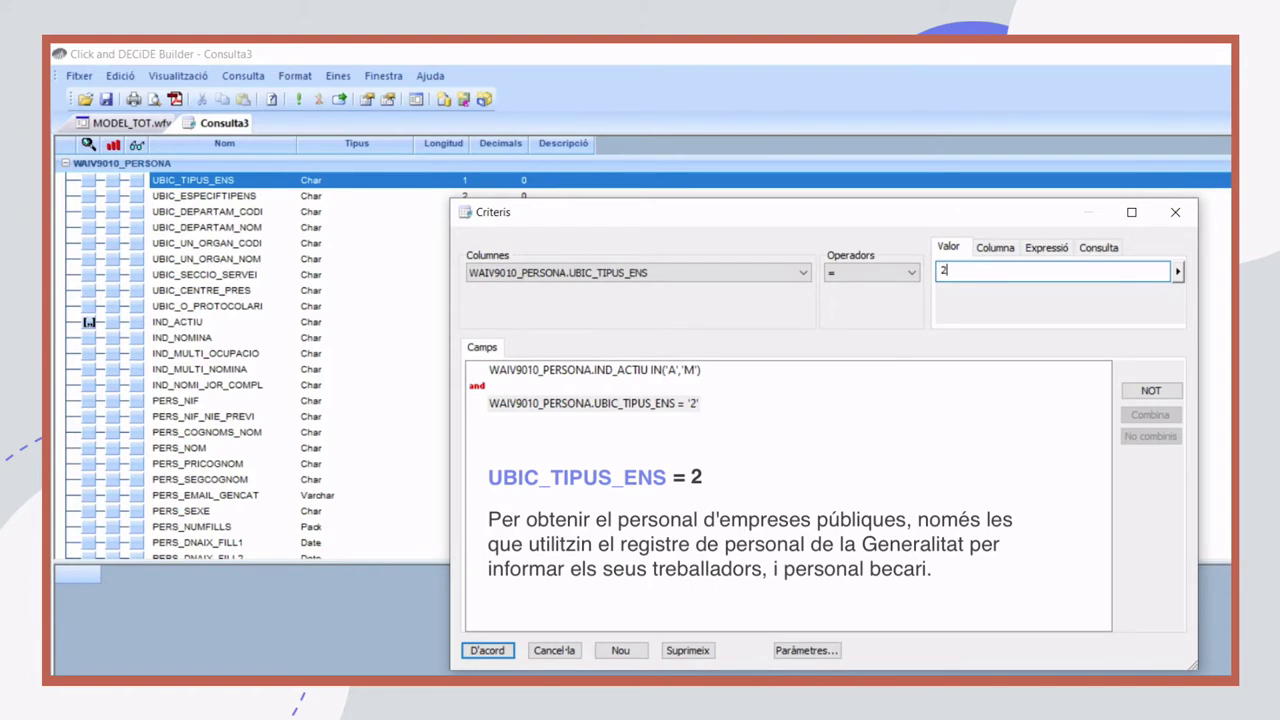
Step: Set the UBIC_TIPUS_ENS criterion value to 1 and accept the criteria
double_click(940, 269)
type("1")
left_click(655, 493)
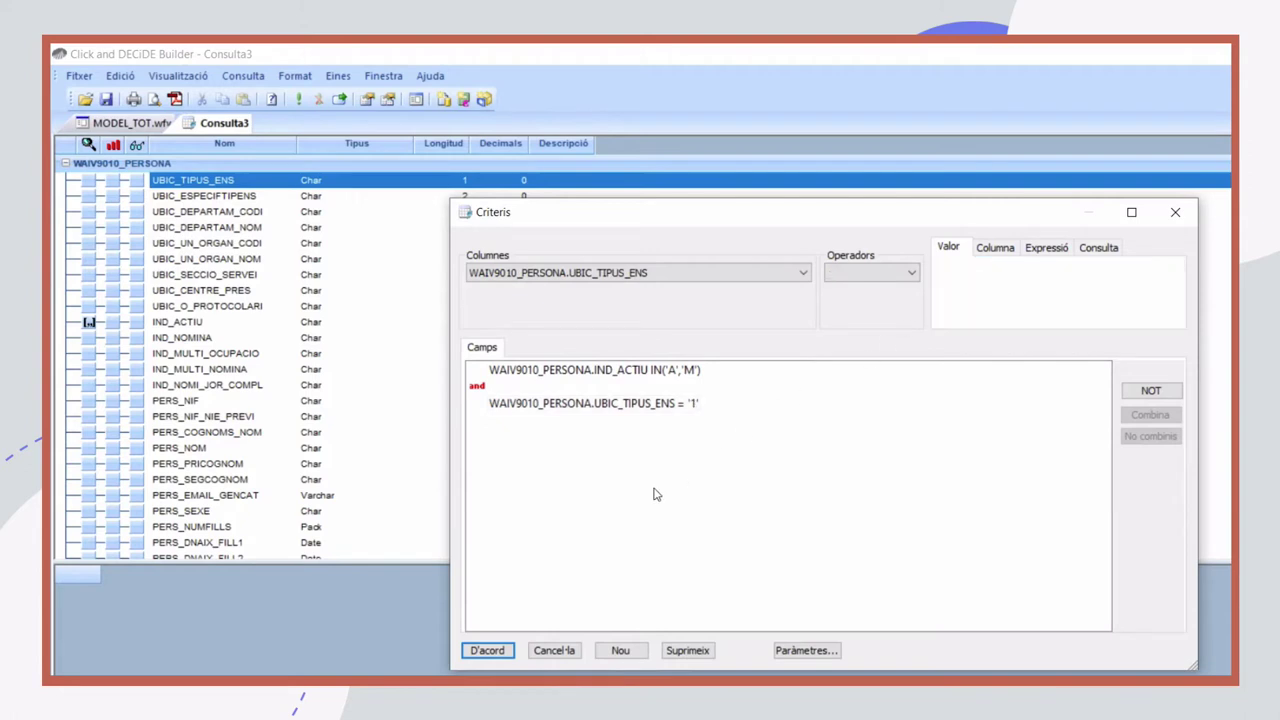
left_click(488, 651)
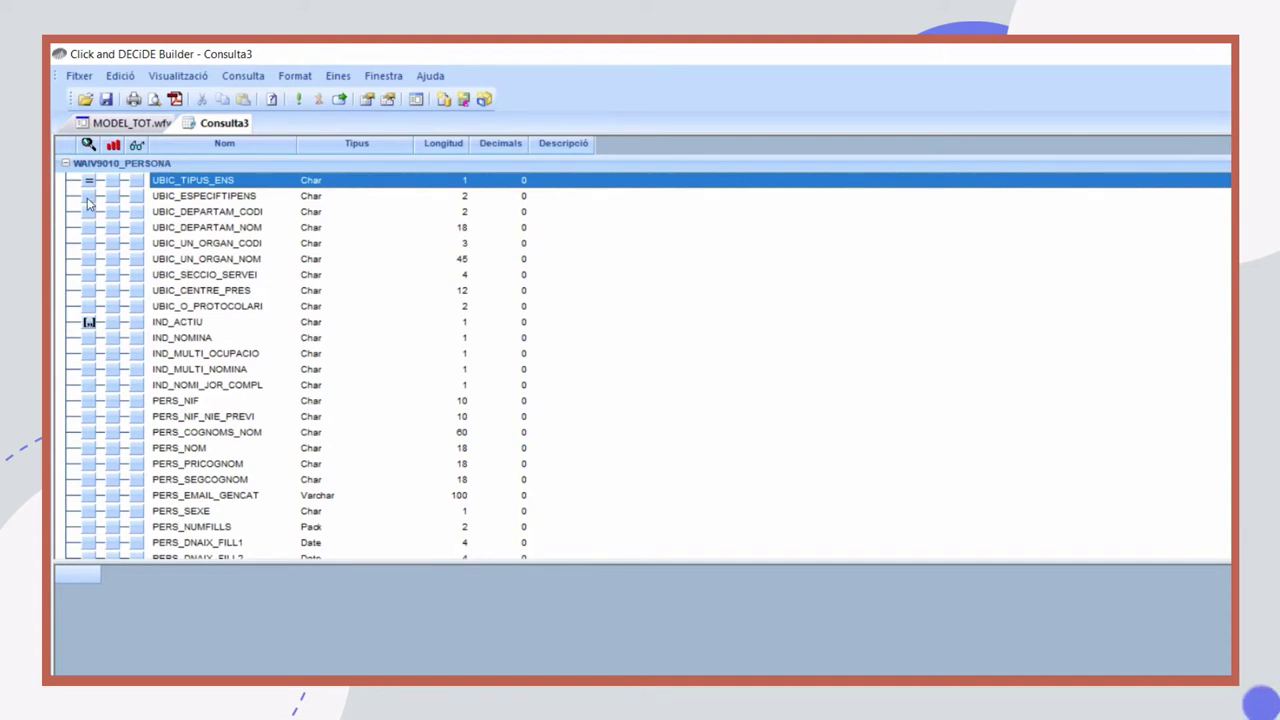
Step: Add an equality criterion on UBIC_ESPECIFTIPENS, trying DP and OA as values, and accept it with DP
double_click(88, 198)
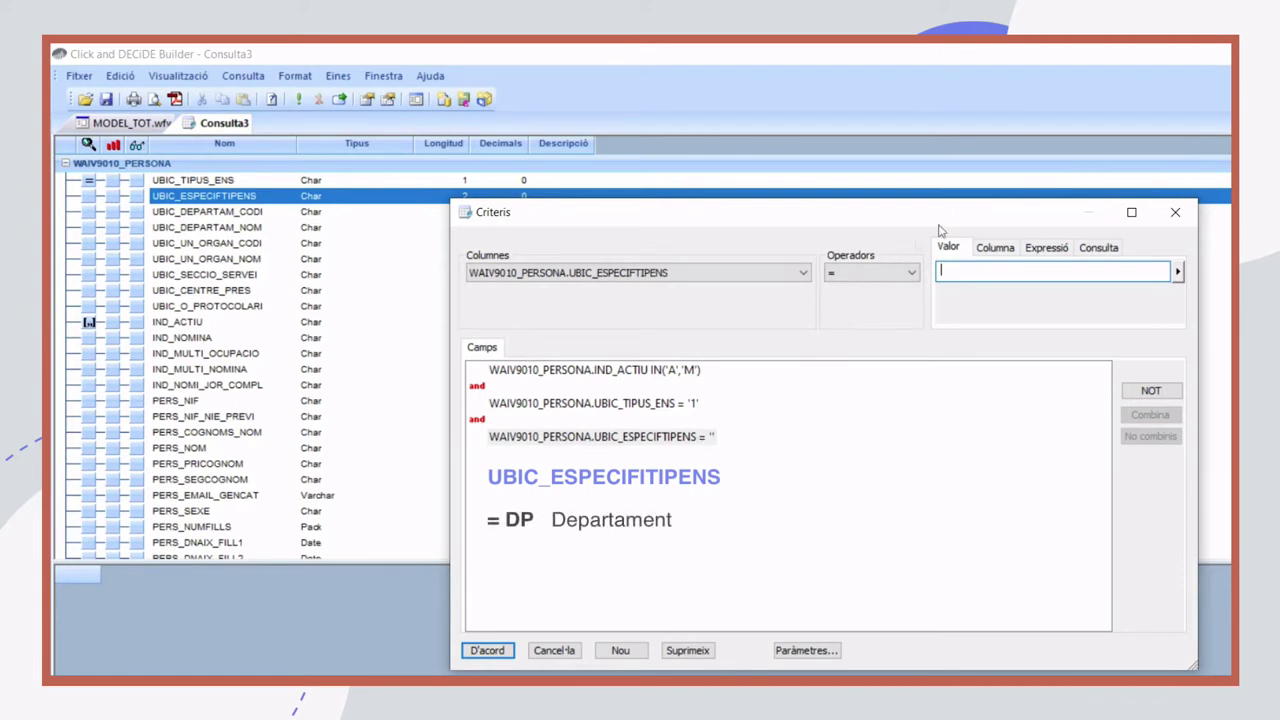
left_click(967, 272)
type("DP")
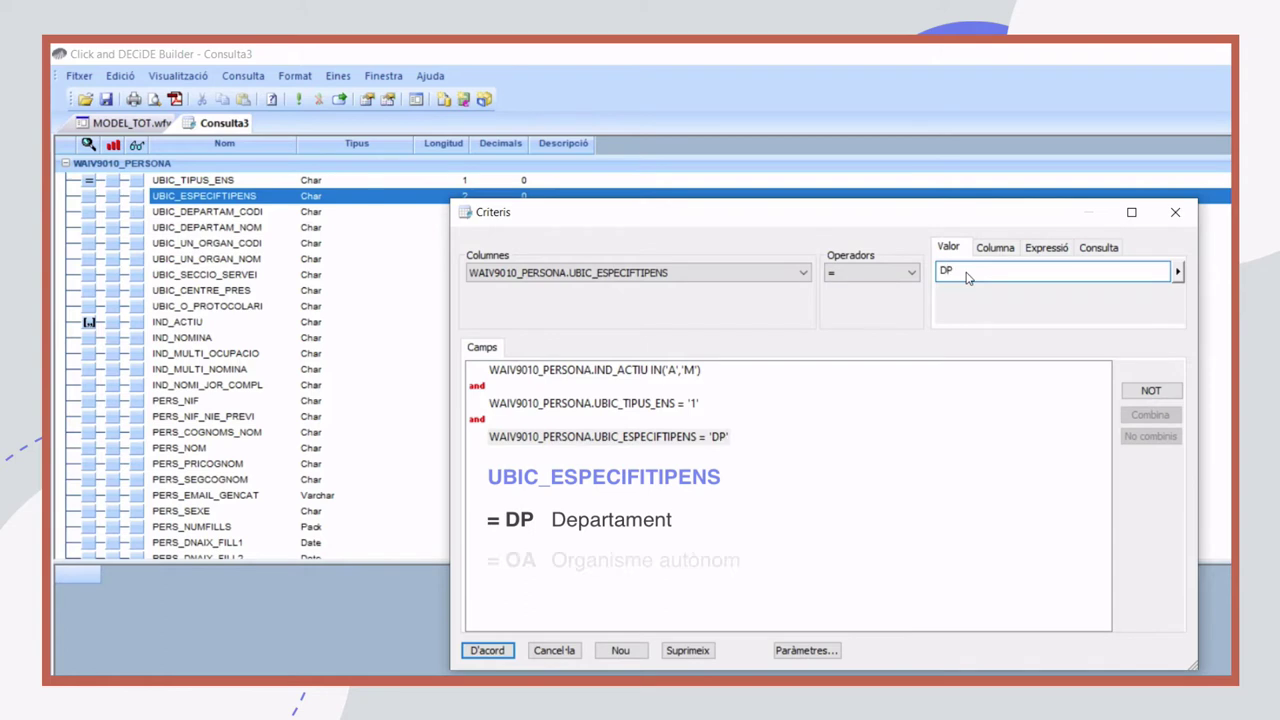
type("OA")
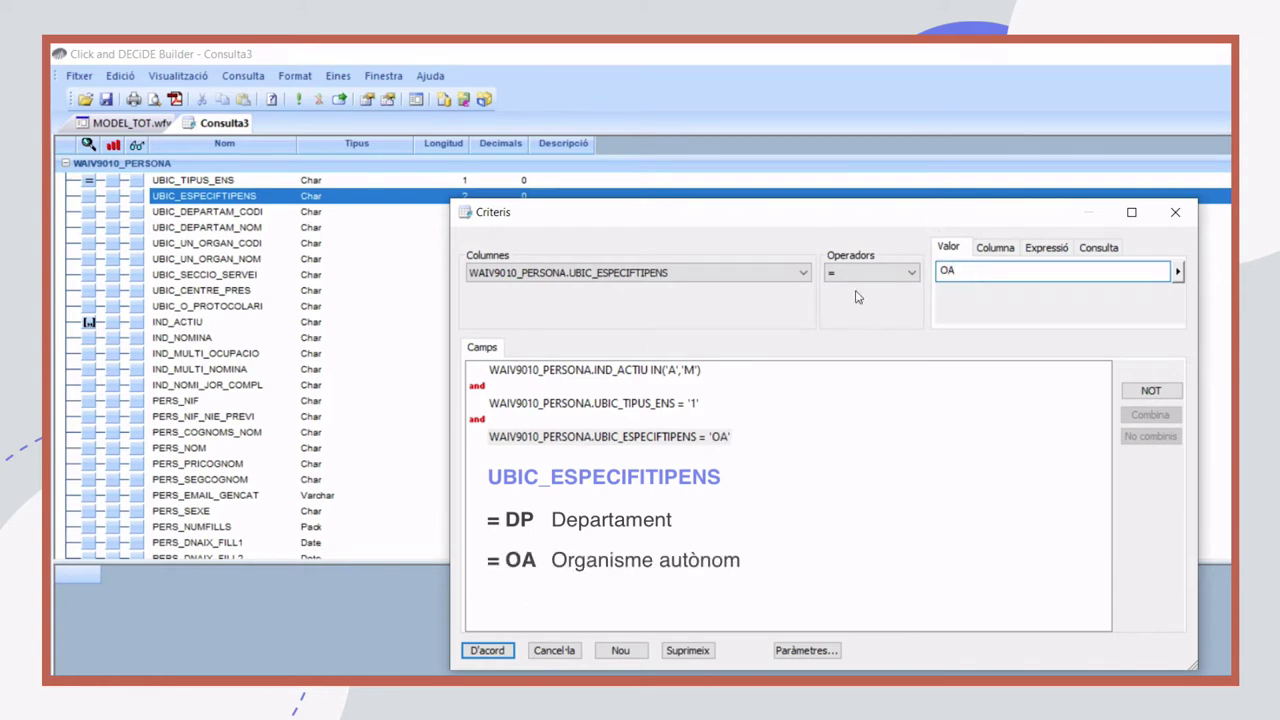
left_click(646, 440)
left_click_drag(970, 274, 930, 268)
type("DP")
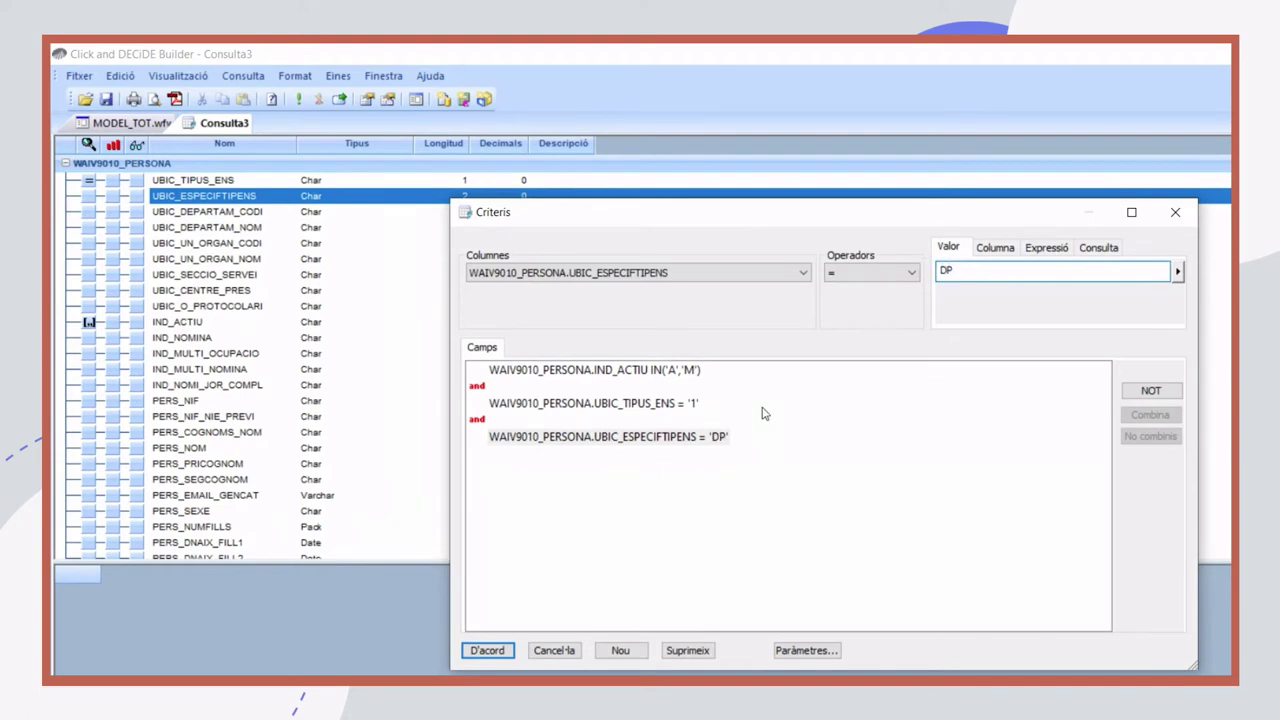
left_click(487, 650)
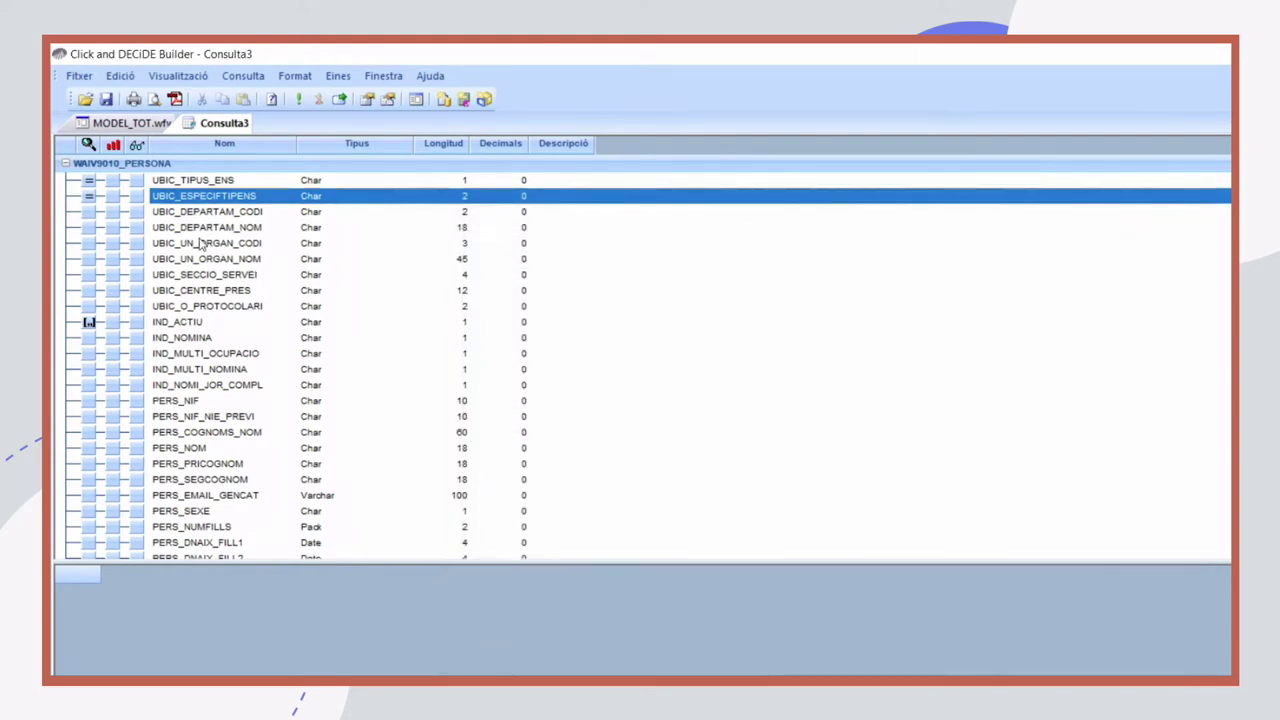
Step: Add a criterion requiring UBIC_DEPARTAM_CODI to equal AG and accept it
left_click(89, 213)
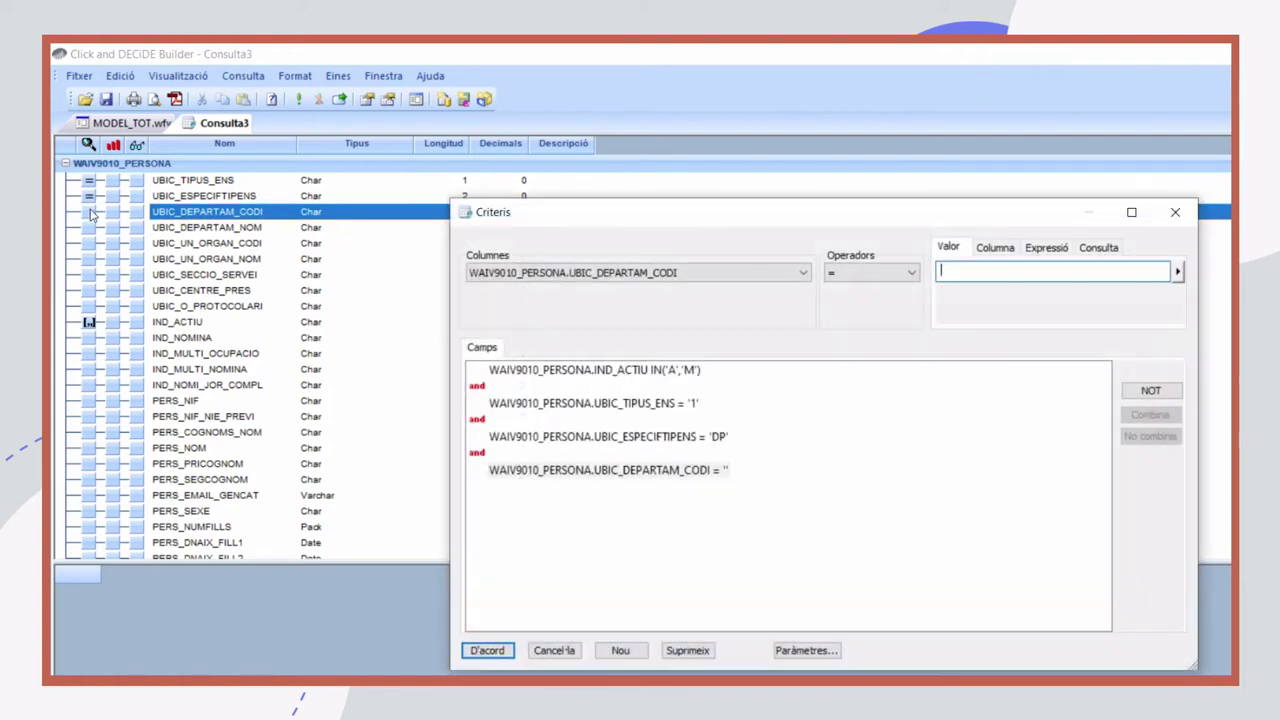
type("AG")
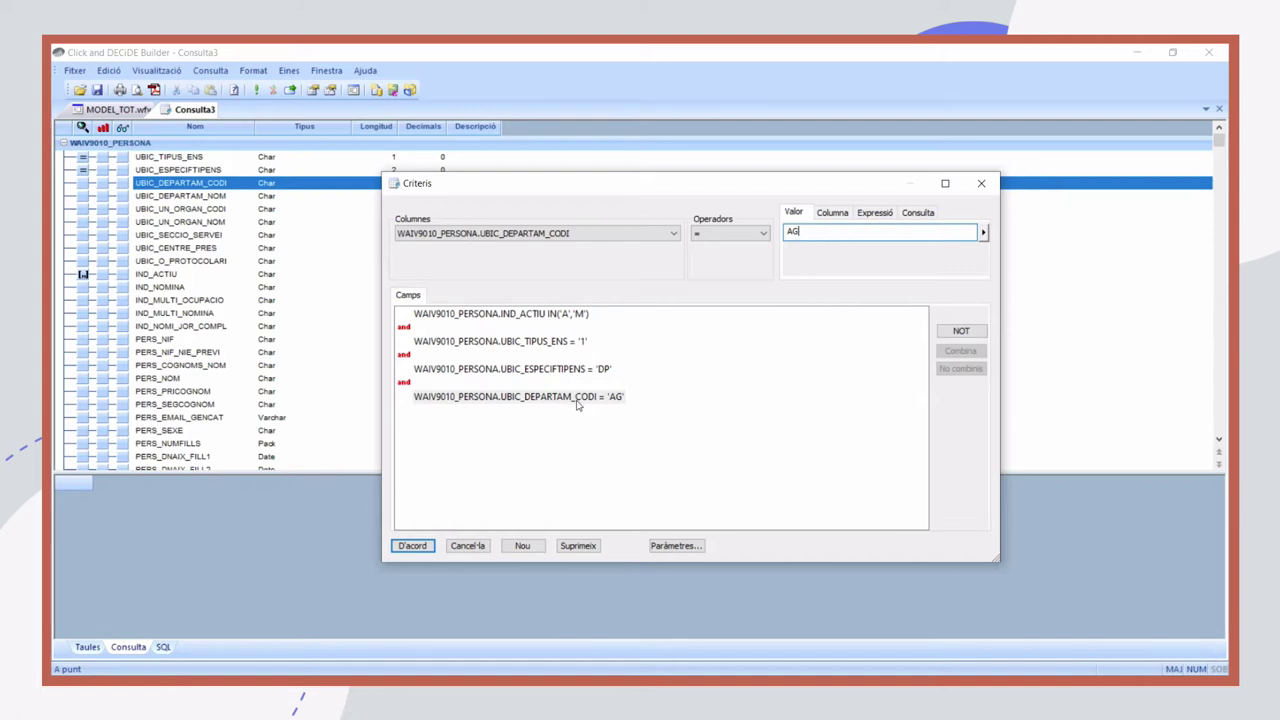
left_click(420, 547)
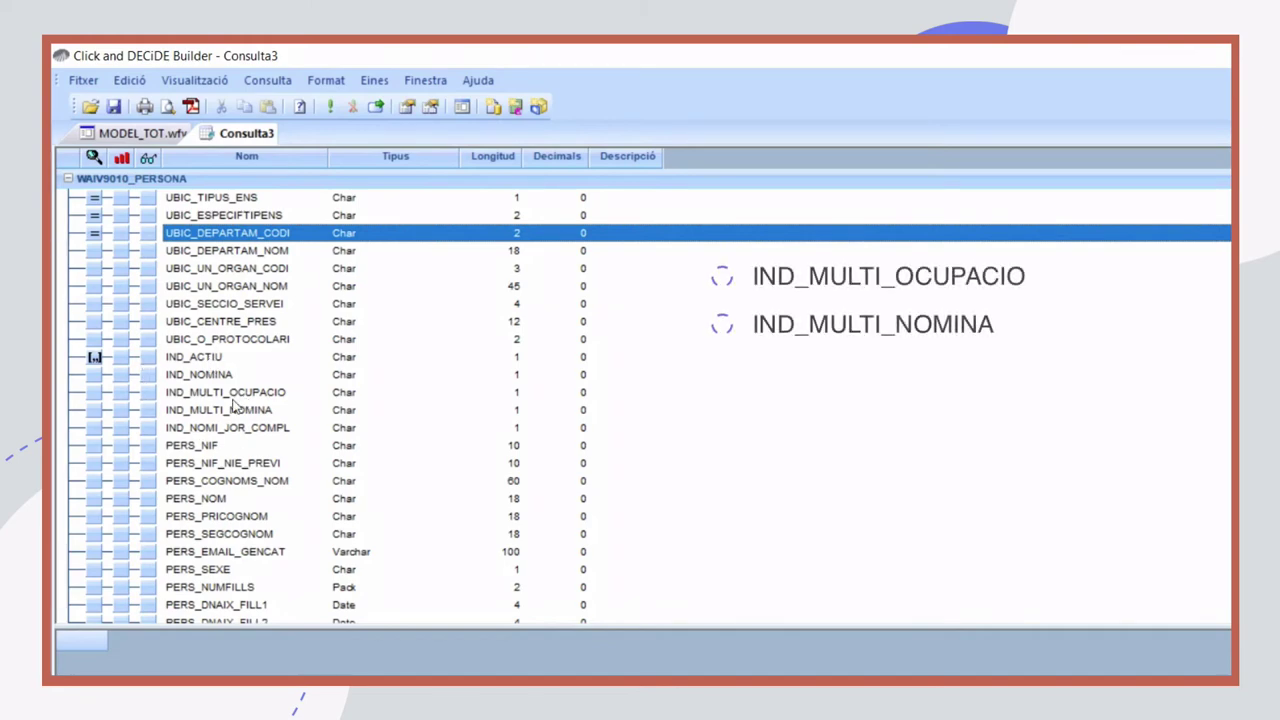
Step: Examine the indicator, personal and address fields of WAIV9010_PERSONA, from IND_MULTI_OCUPACIO through the PERS_, ADRE_ and TRIE_ groups
scroll(247, 470, "down", 3)
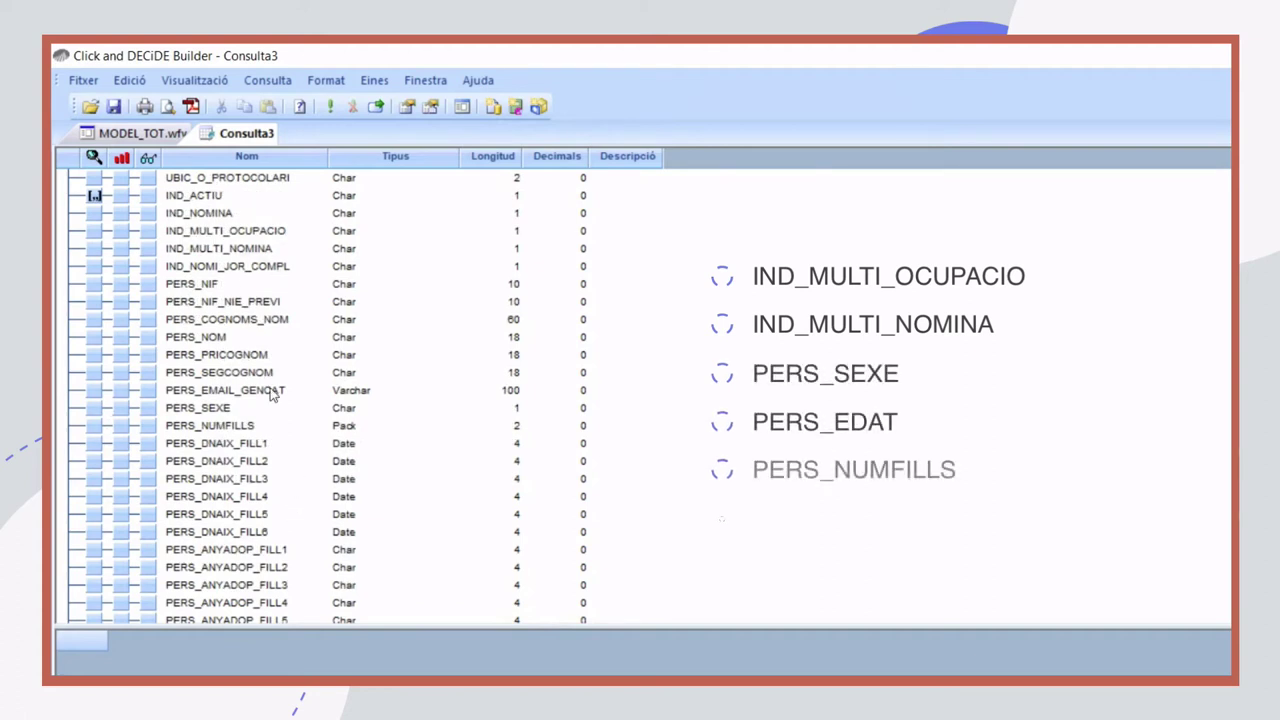
scroll(230, 510, "down", 5)
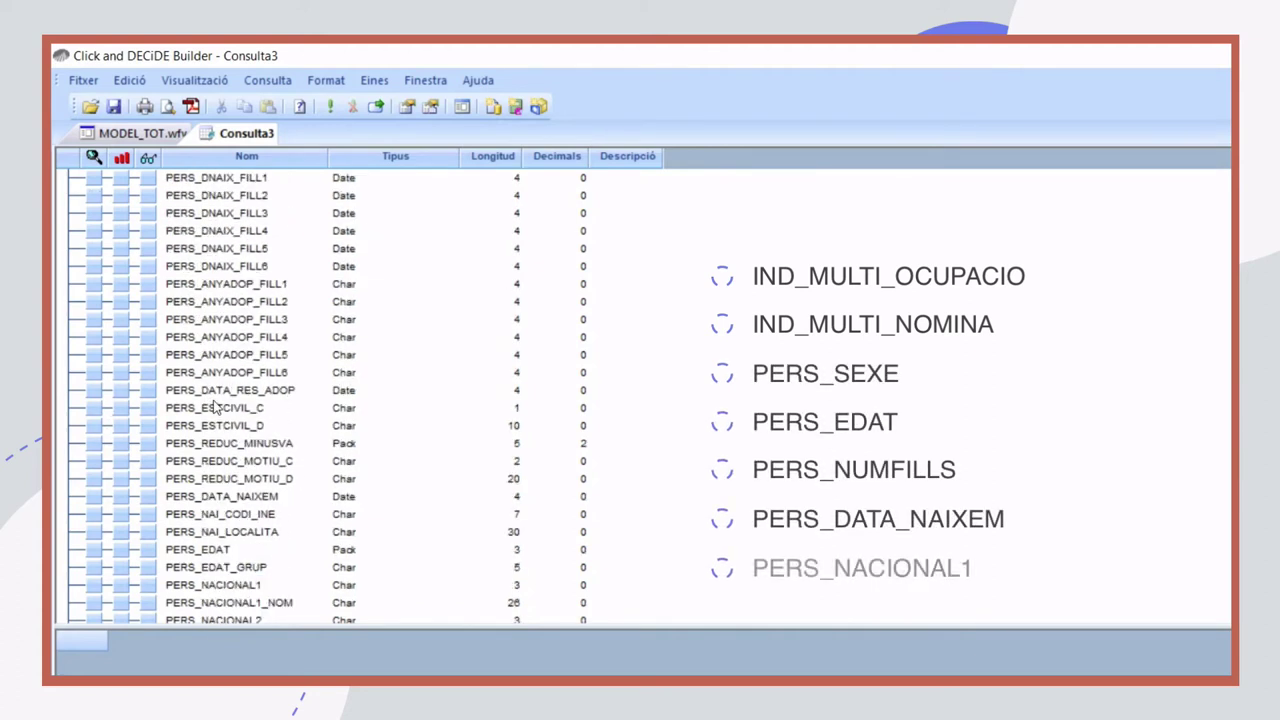
scroll(215, 450, "down", 5)
scroll(213, 404, "down", 5)
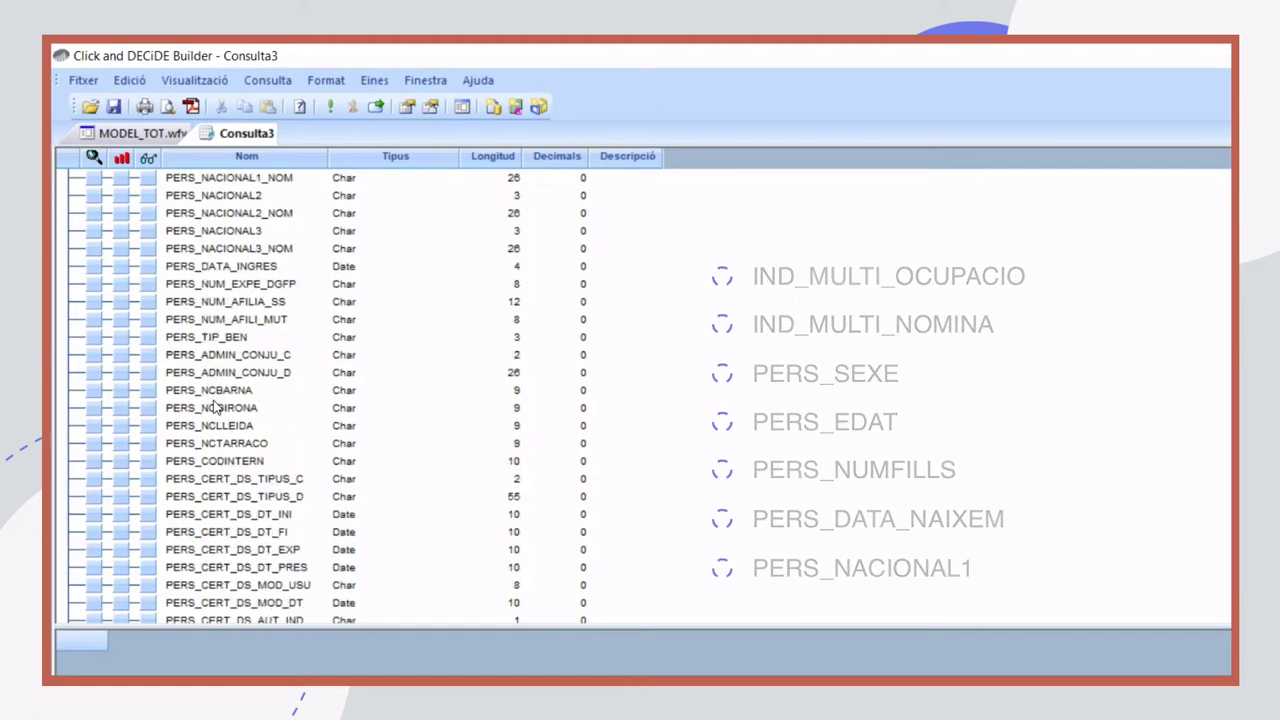
scroll(213, 404, "down", 4)
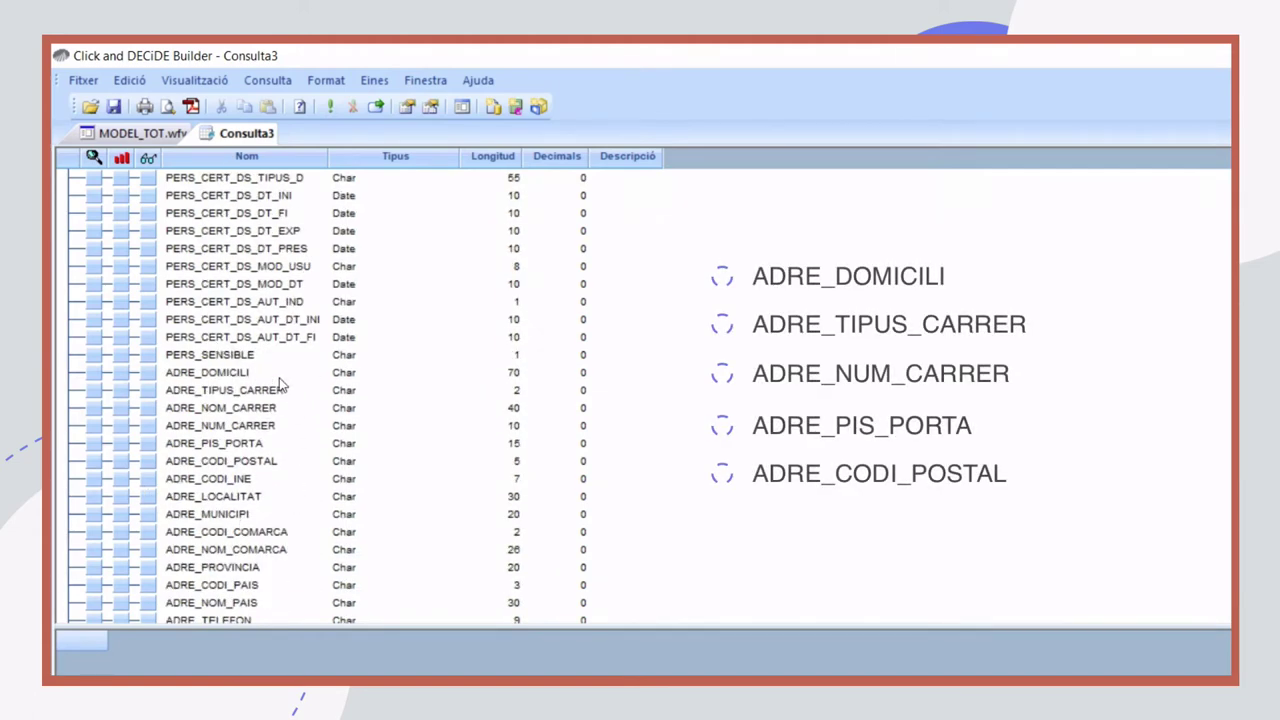
scroll(173, 495, "down", 2)
scroll(173, 495, "down", 2)
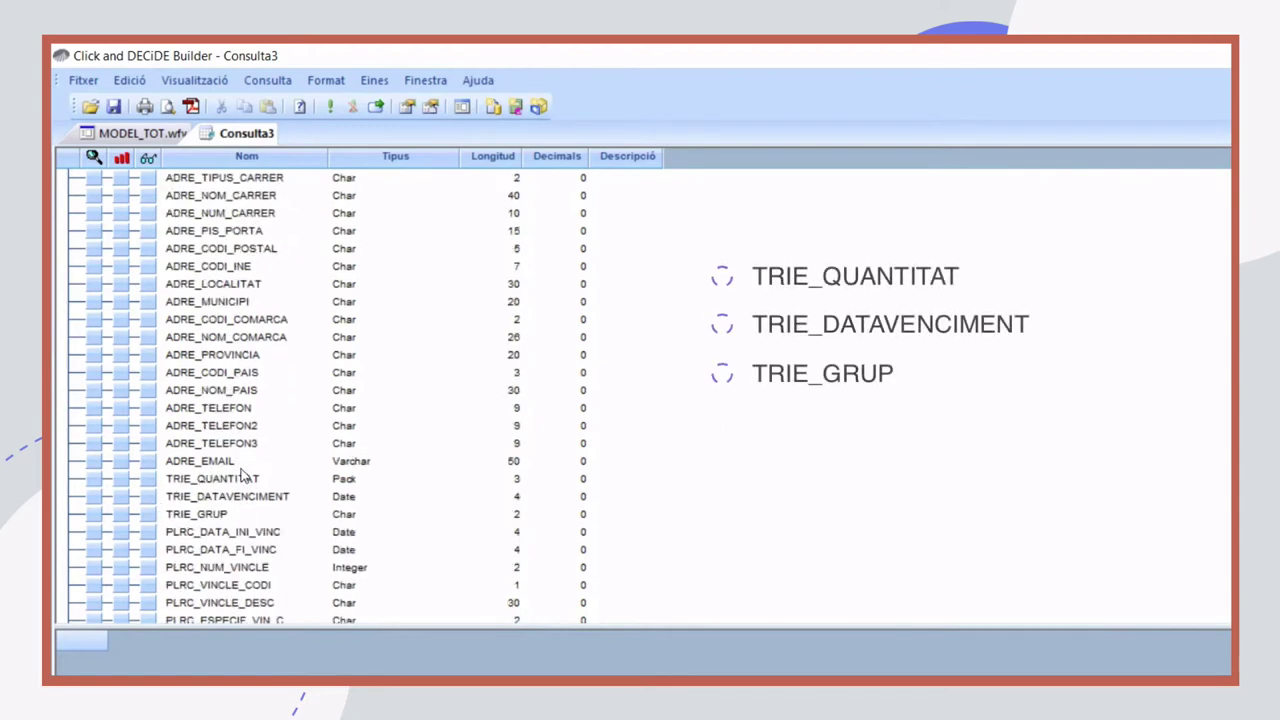
Step: Examine the PLRC_ contractual relationship fields, the PLSA_ administrative situation fields and the PLPT_ job occupation fields
scroll(178, 478, "down", 3)
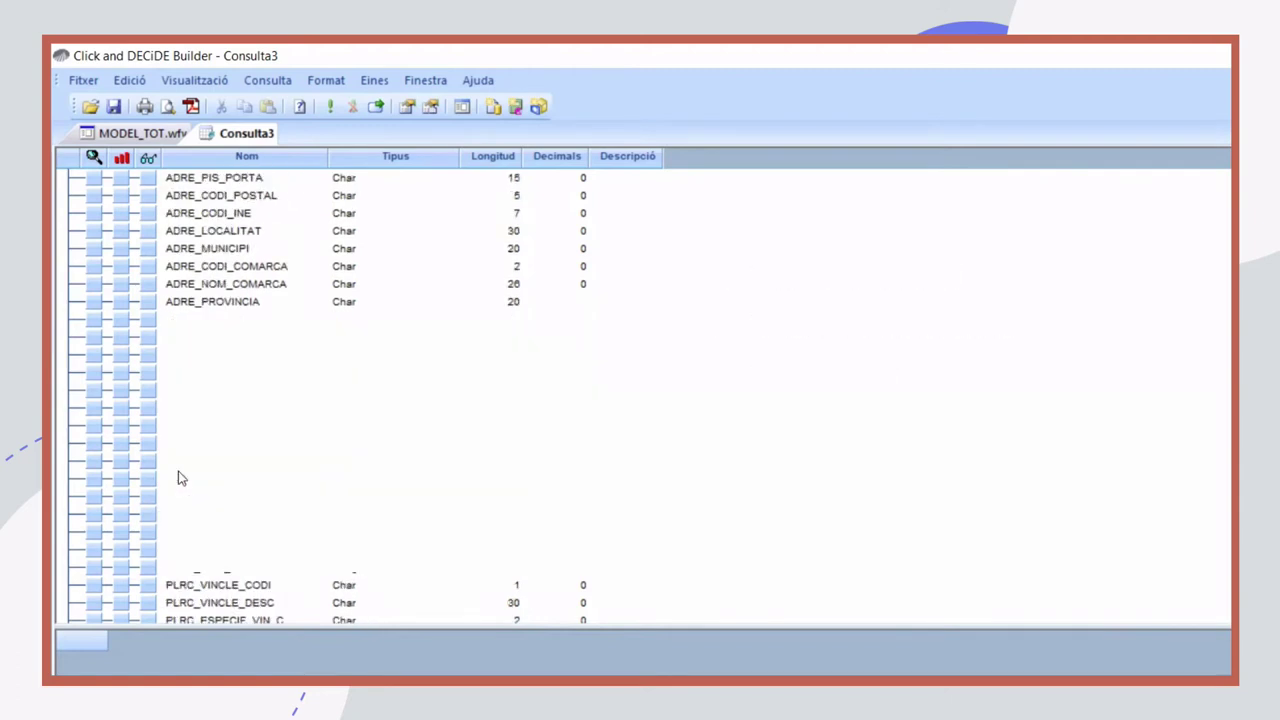
scroll(178, 474, "down", 1)
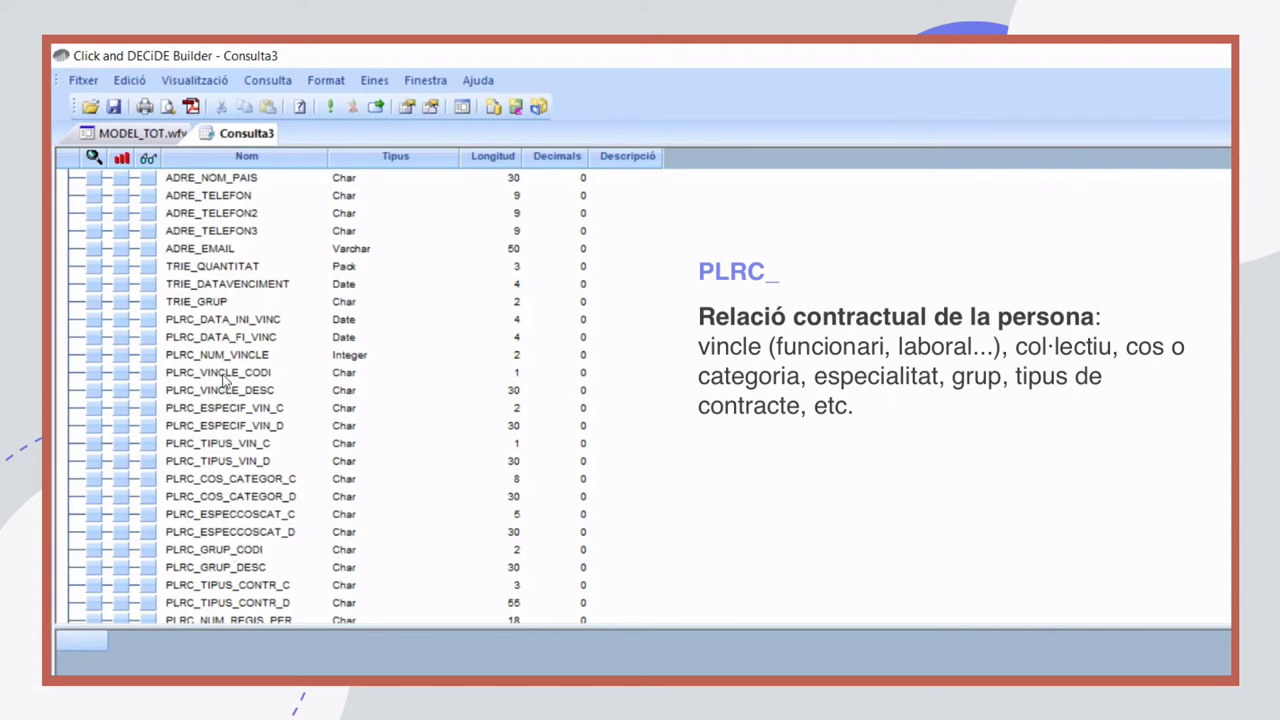
scroll(208, 516, "down", 3)
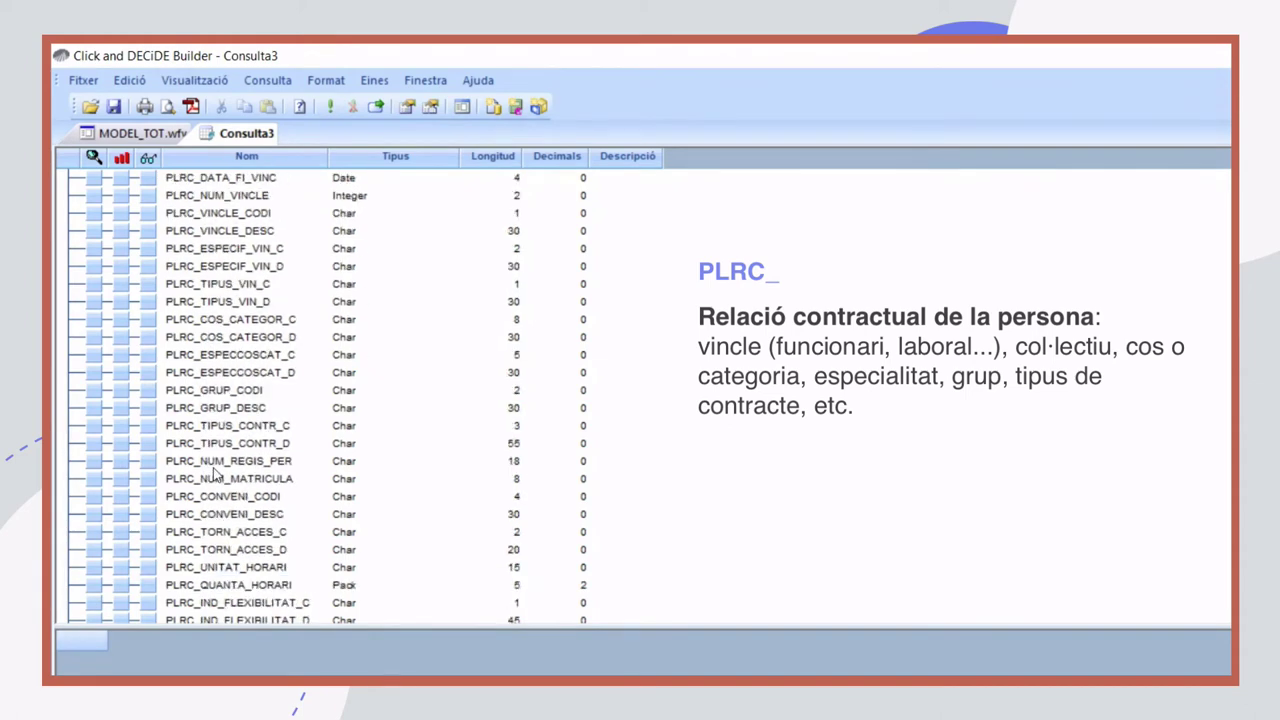
scroll(213, 474, "down", 3)
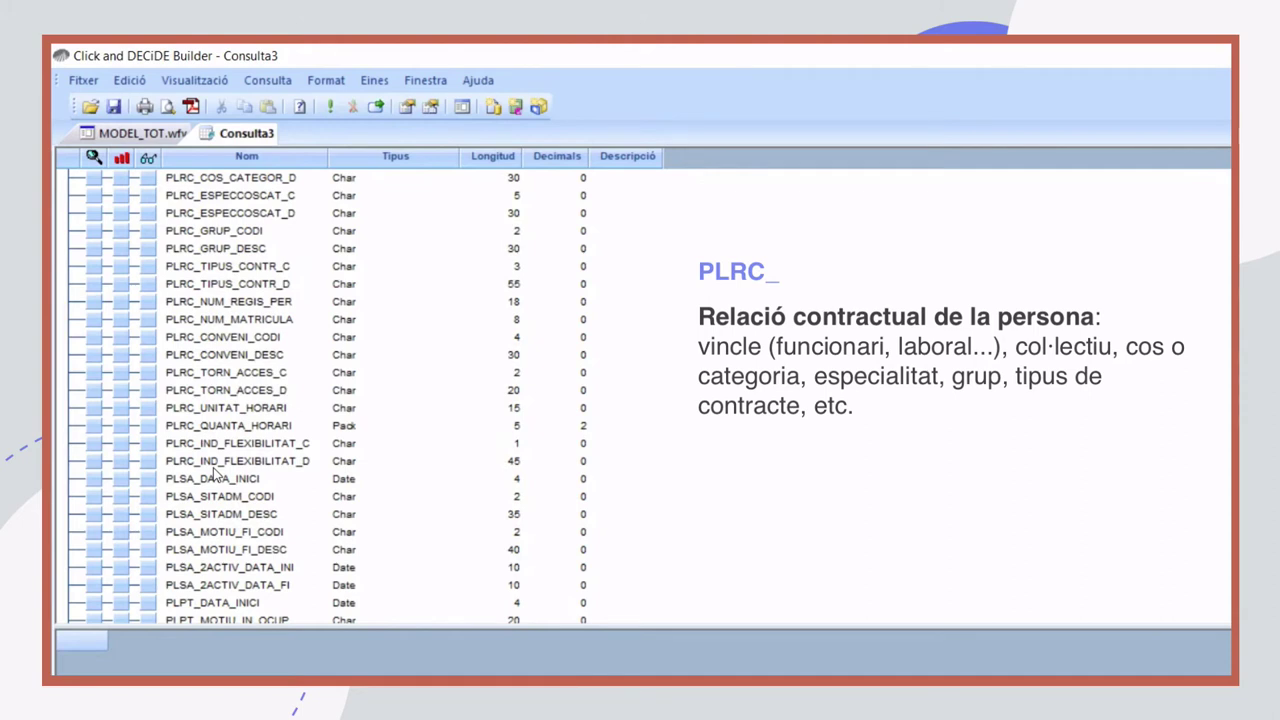
scroll(213, 474, "down", 1)
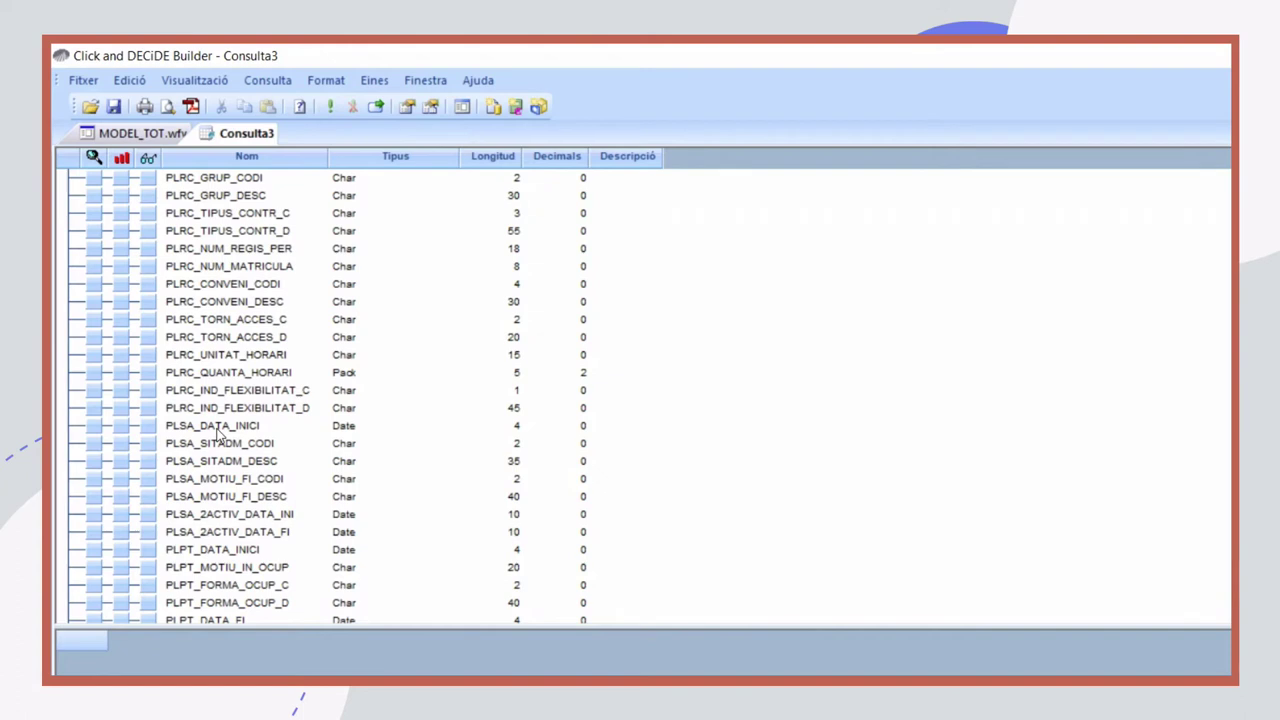
scroll(217, 432, "down", 3)
left_click(208, 479)
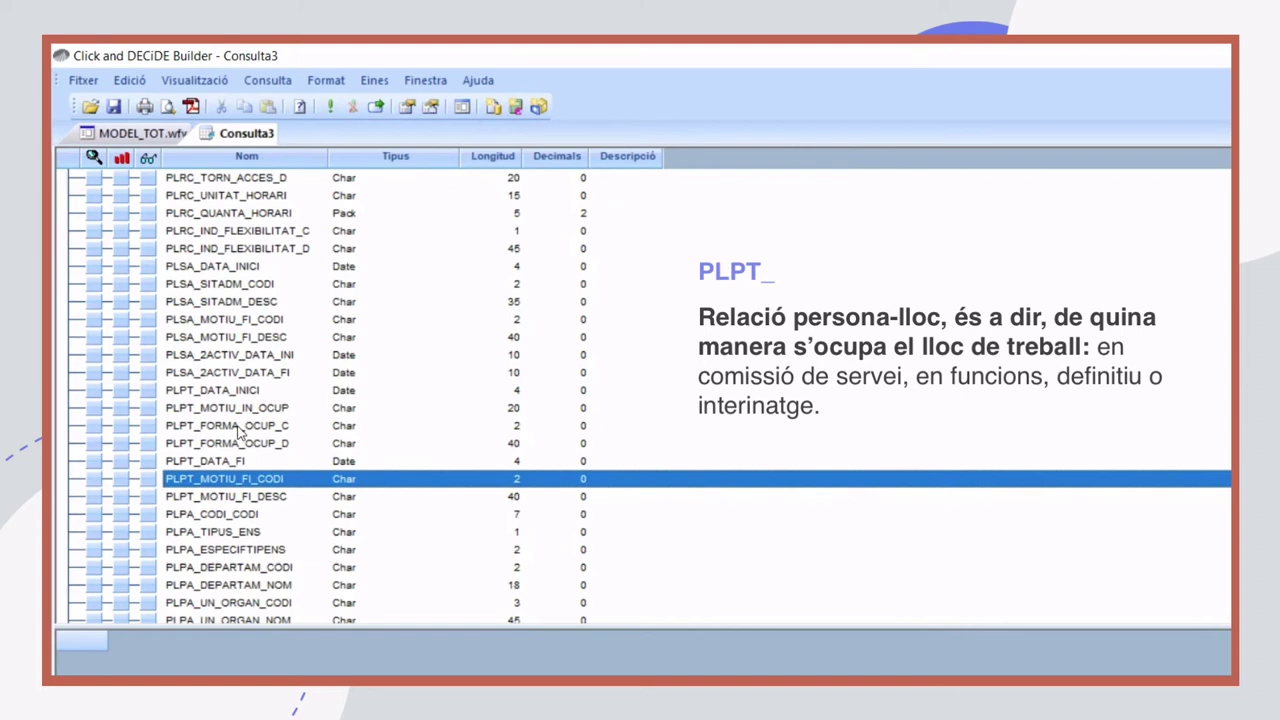
Step: Examine the PLPA_, PLNO_ and PLGR_ fields and the LLOC_ fields describing the person's job position
scroll(240, 440, "down", 6)
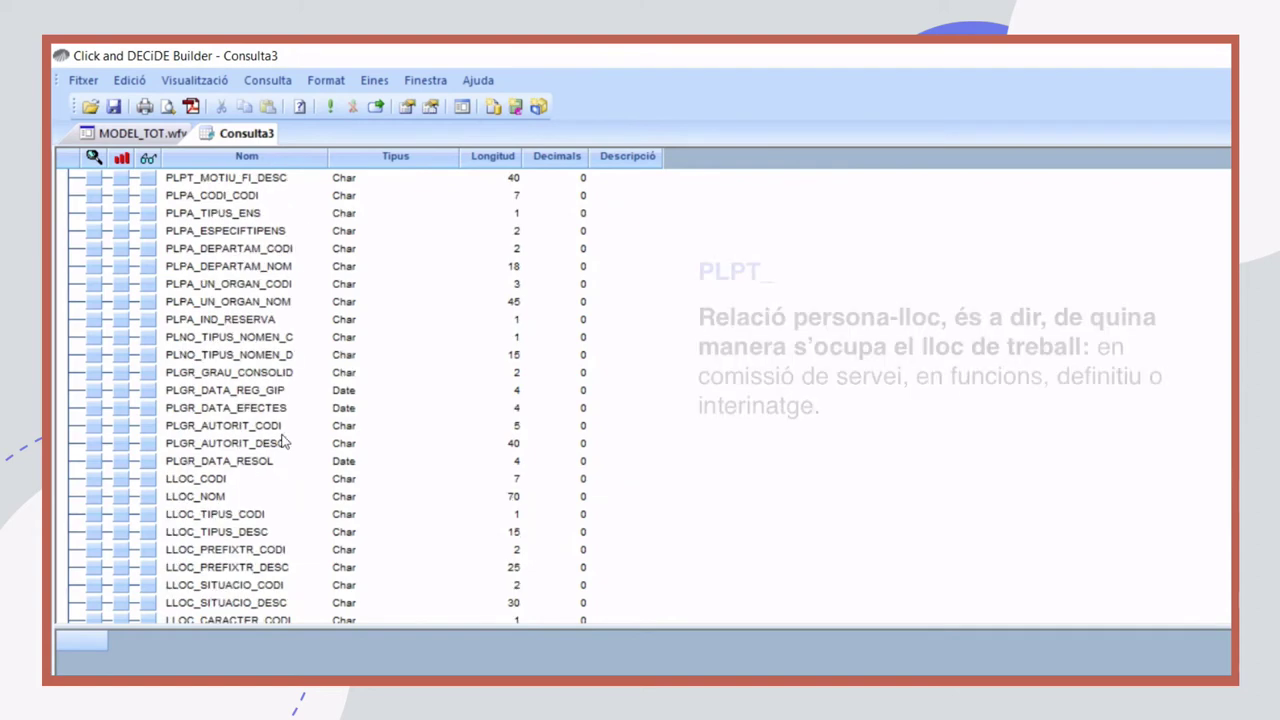
scroll(262, 480, "down", 1)
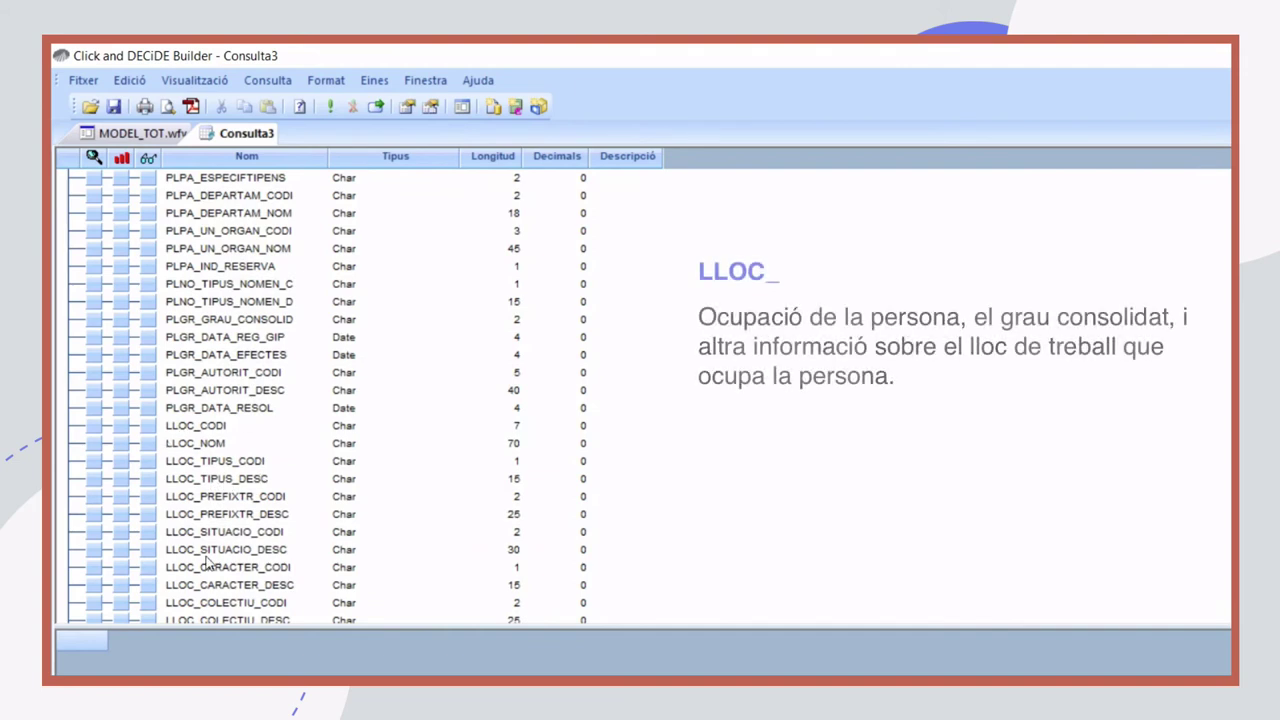
scroll(240, 520, "down", 4)
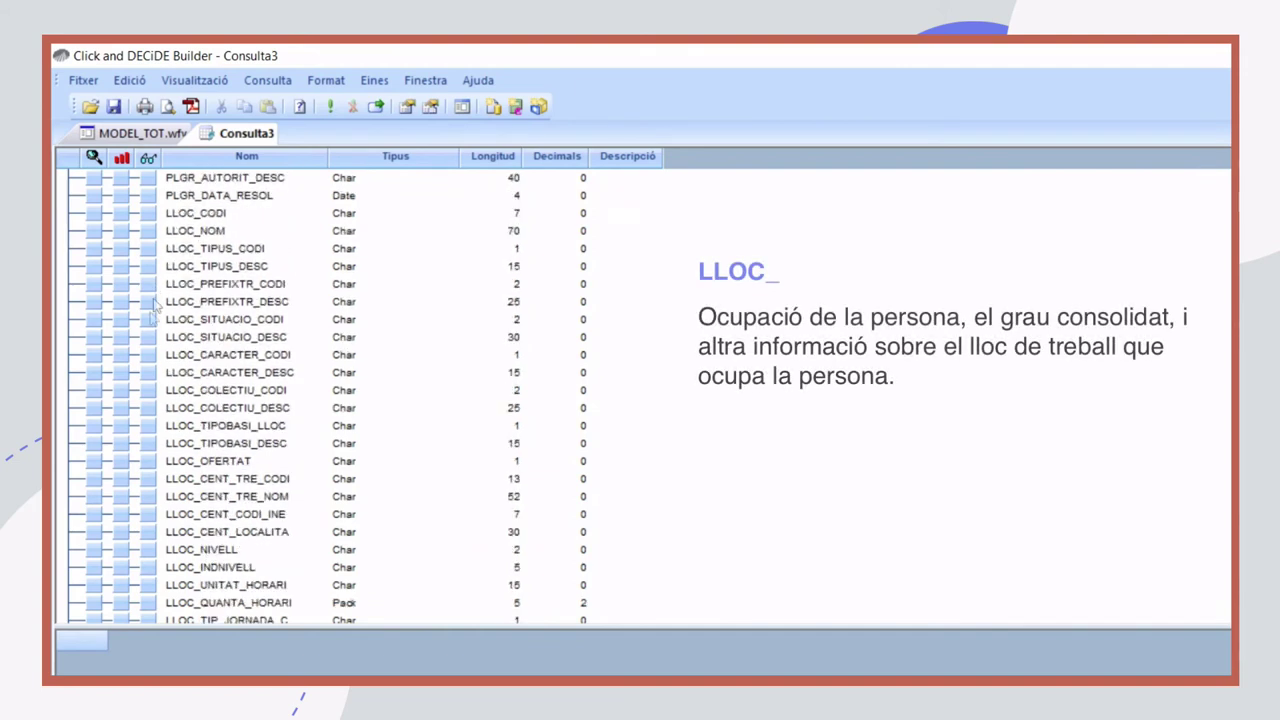
scroll(203, 588, "down", 2)
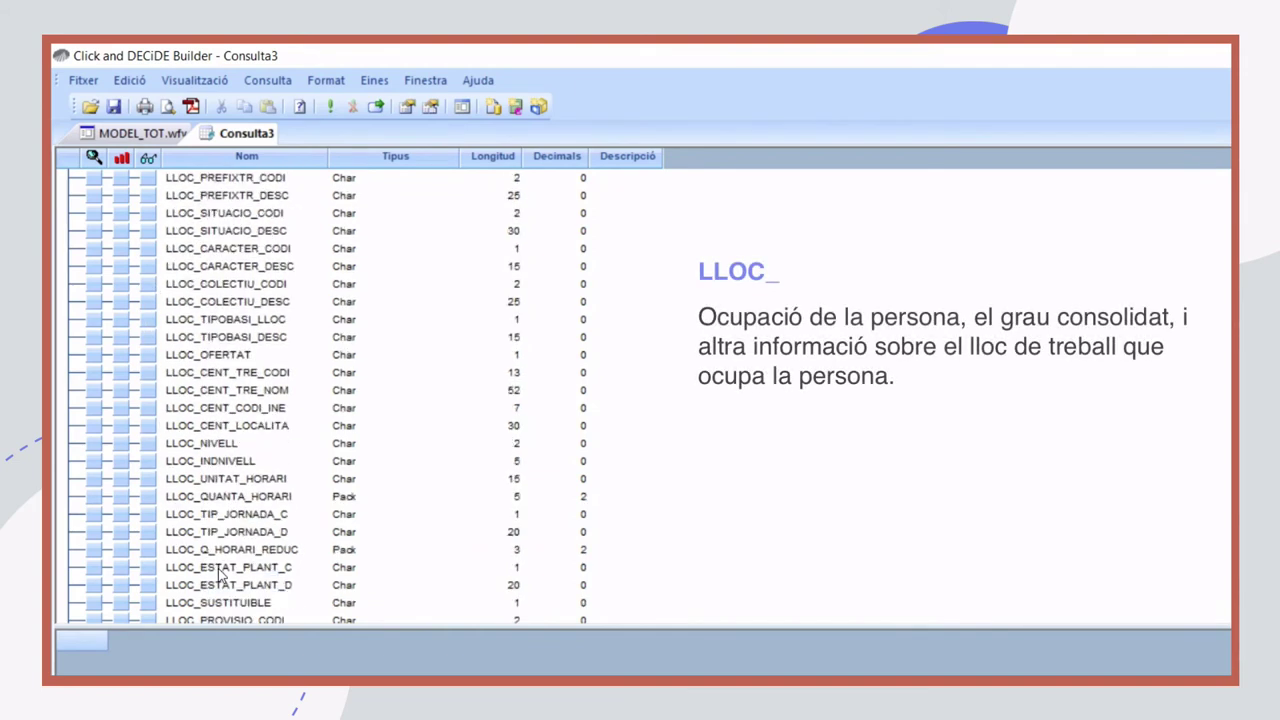
scroll(214, 565, "down", 1)
scroll(214, 565, "down", 3)
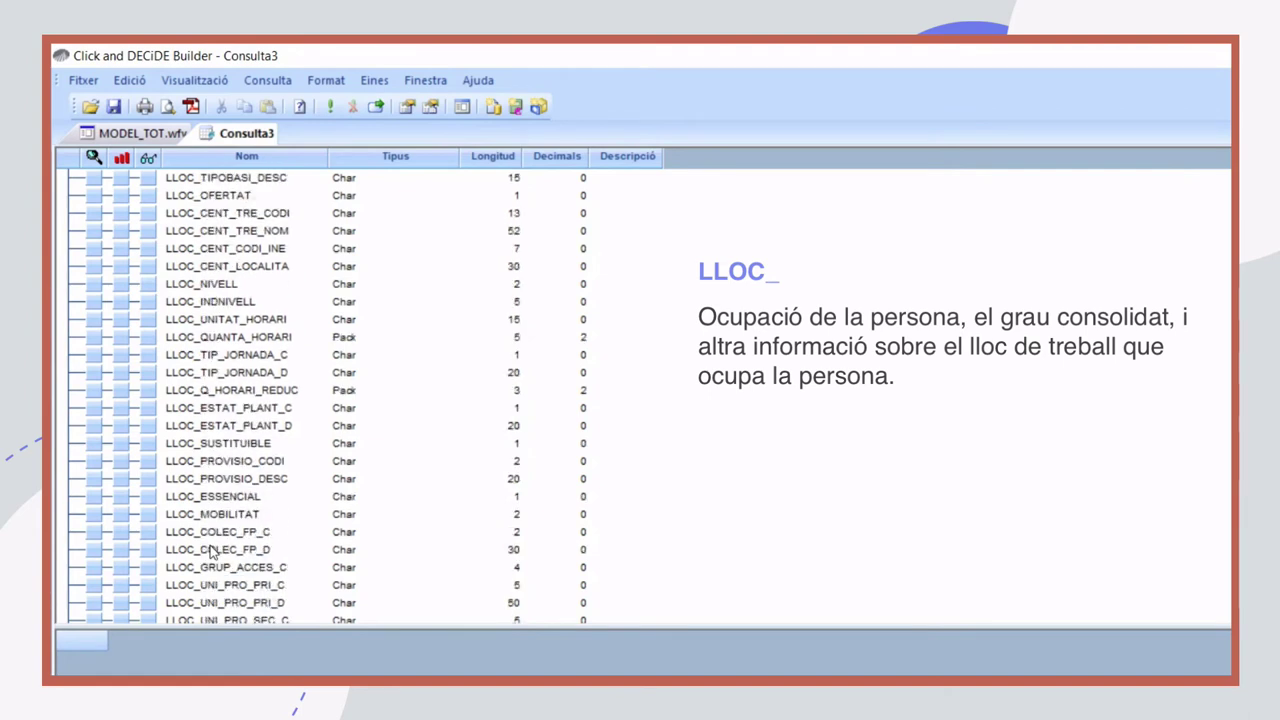
scroll(207, 540, "down", 3)
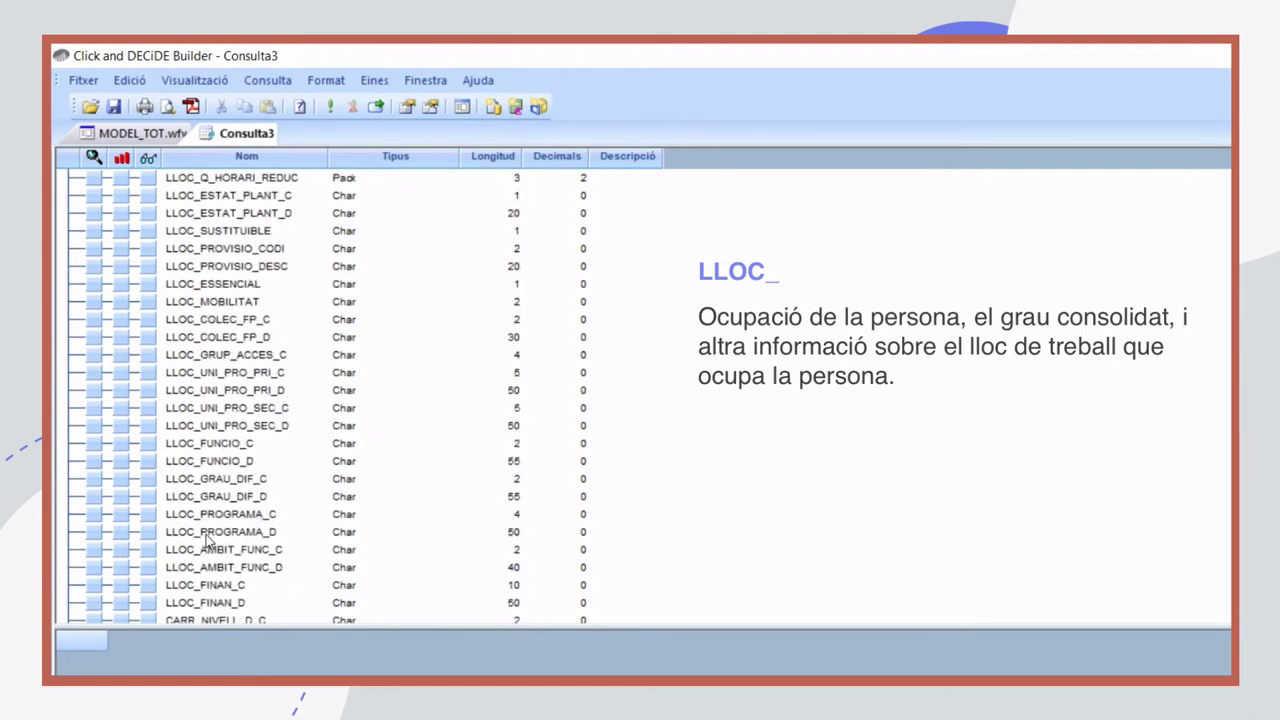
scroll(207, 540, "down", 2)
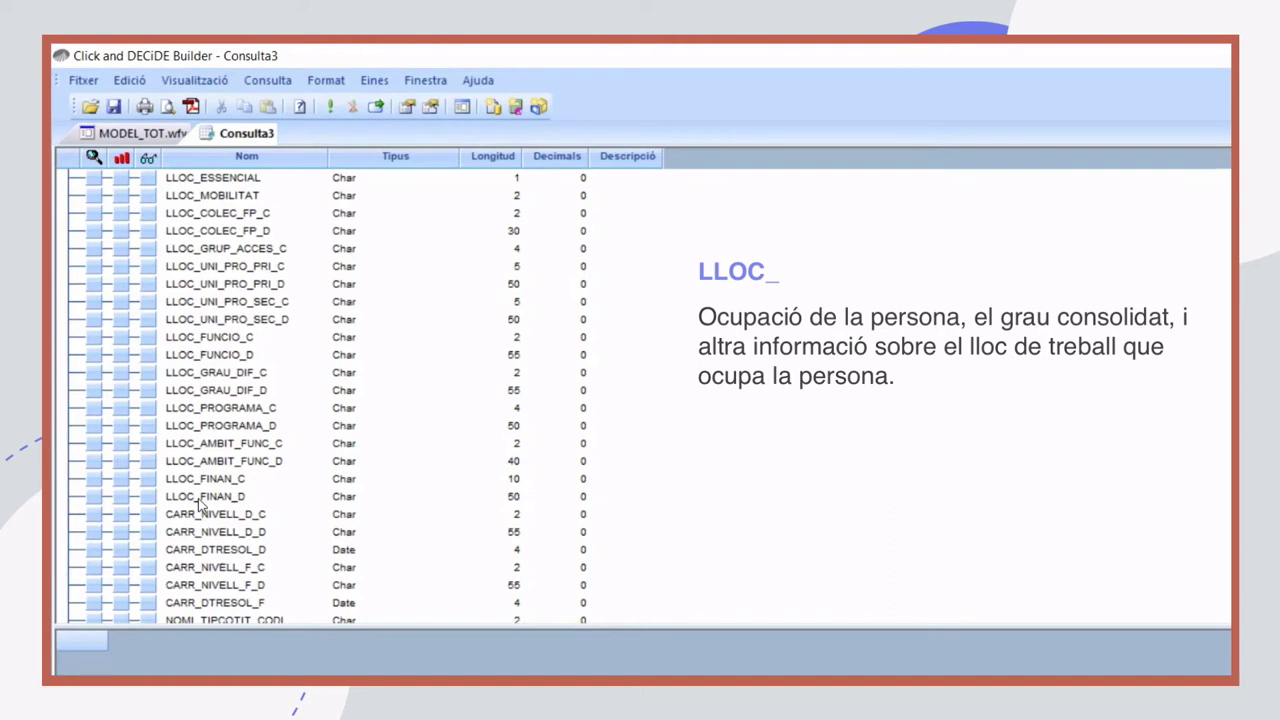
Step: Examine the CARR_ career fields and the NOMI_ payroll and contribution fields through to the end of the table
scroll(199, 505, "down", 3)
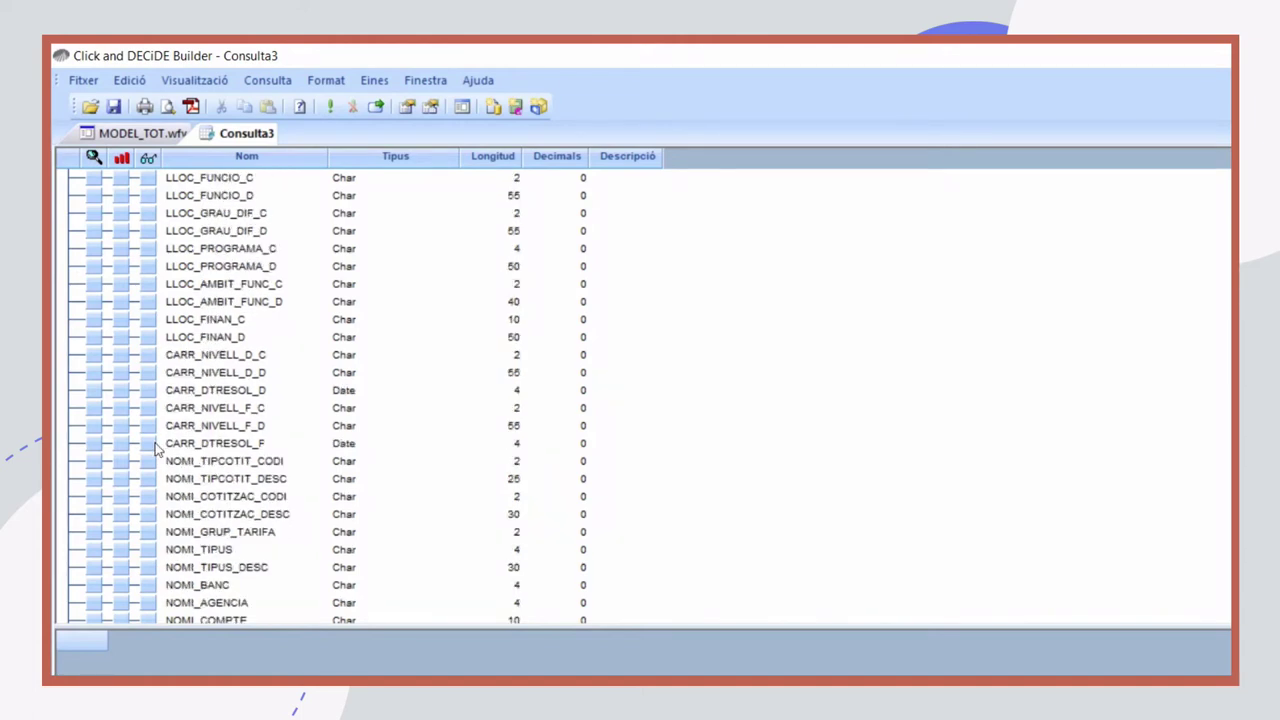
scroll(178, 506, "down", 2)
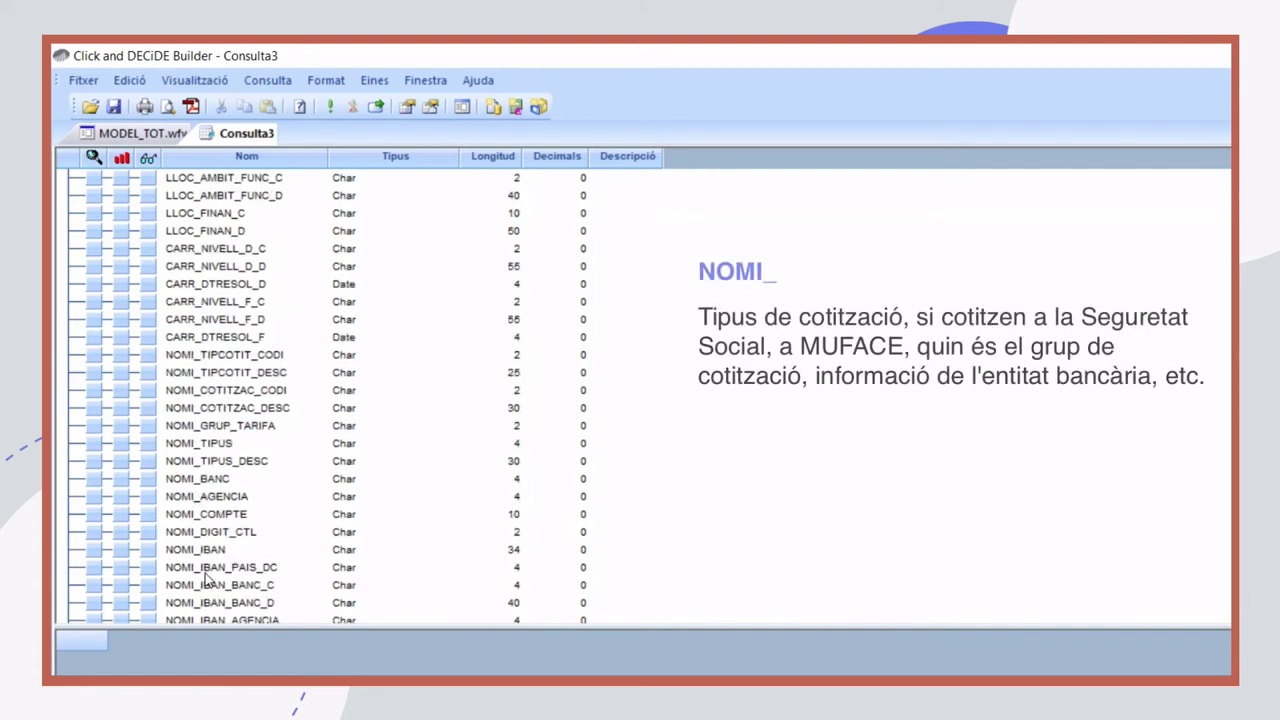
scroll(205, 578, "down", 1)
scroll(206, 578, "down", 2)
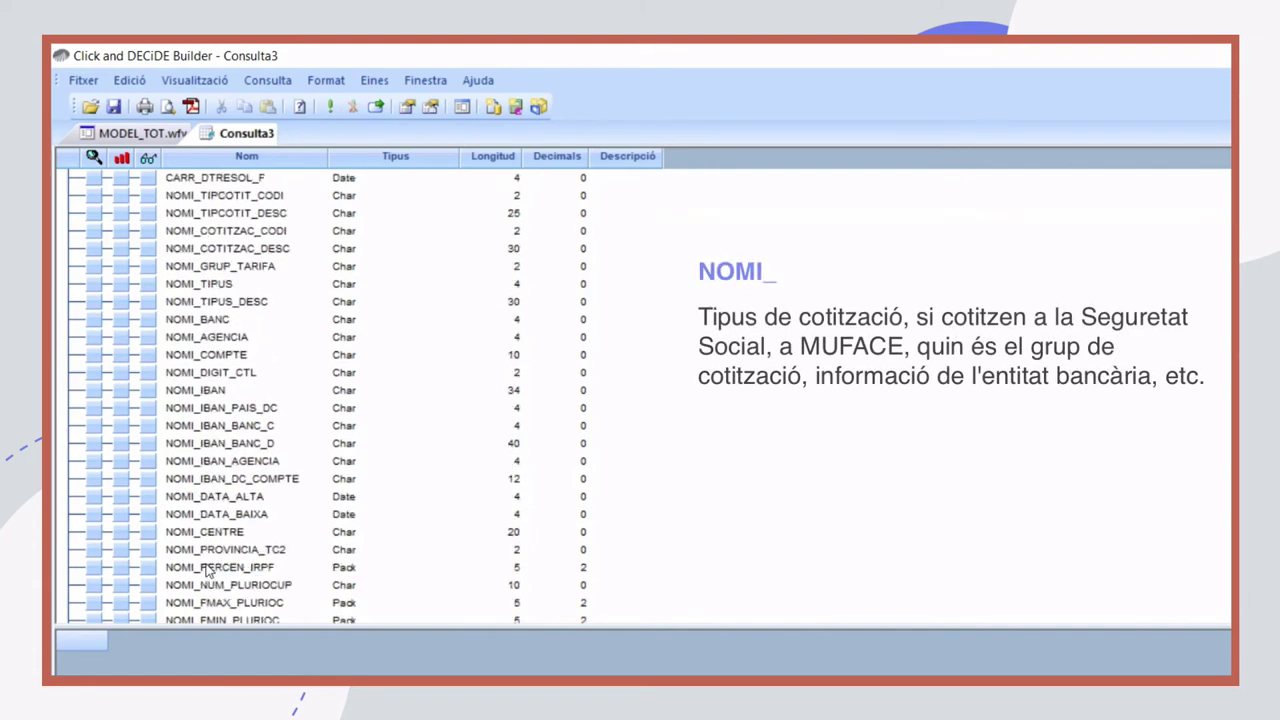
scroll(208, 570, "down", 3)
scroll(208, 570, "down", 1)
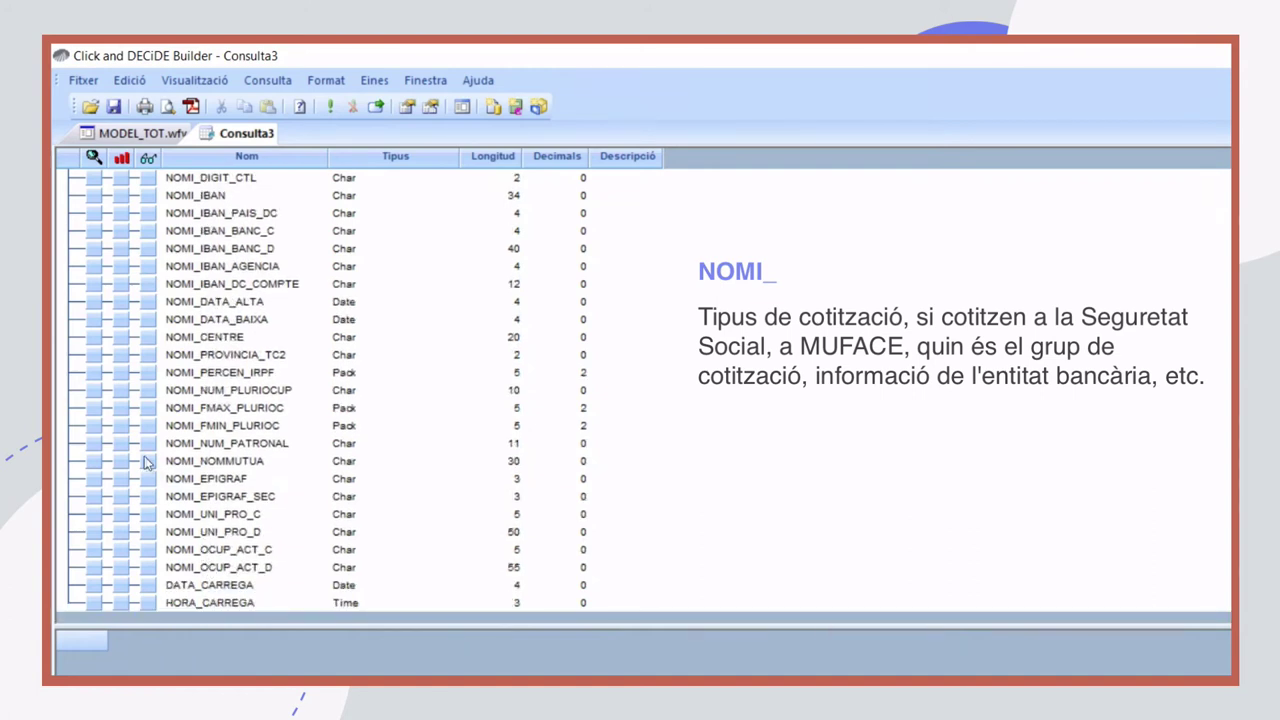
Step: Review the query's combined criteria, including the UBIC_ESPECIFTIPENS condition, and accept them without changes
scroll(150, 458, "up", 6)
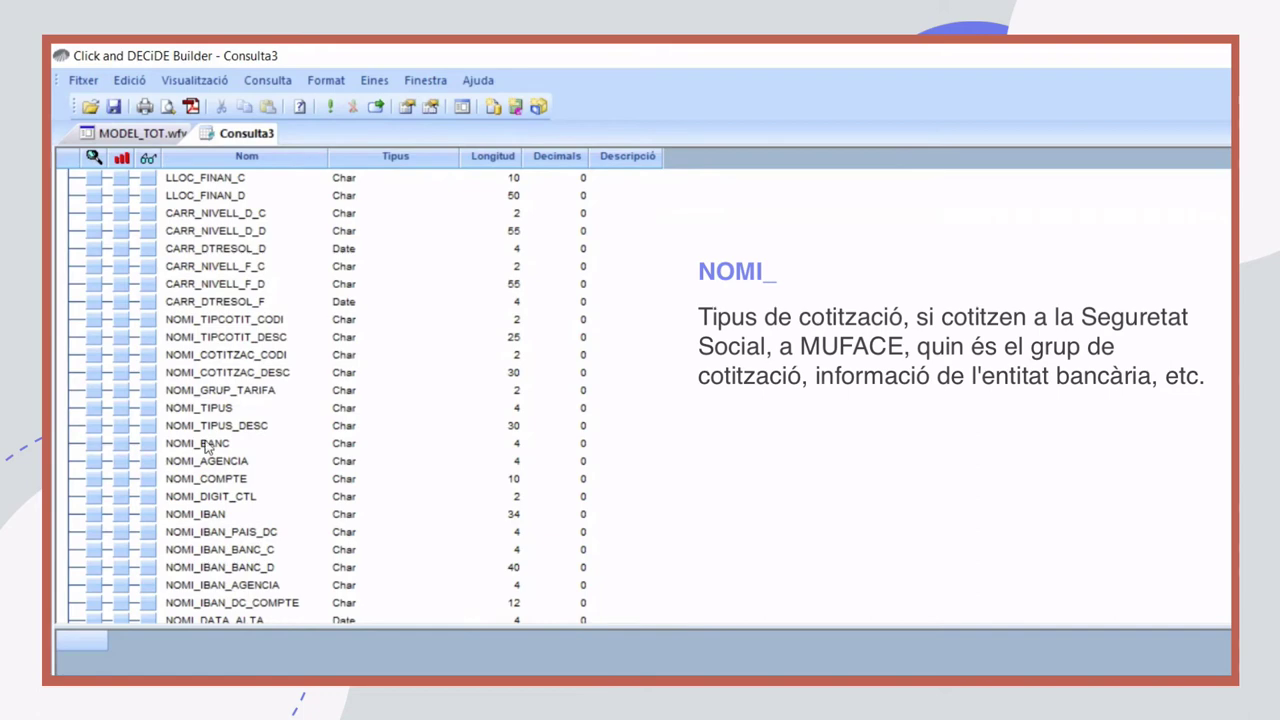
scroll(209, 444, "up", 11)
scroll(210, 437, "up", 5)
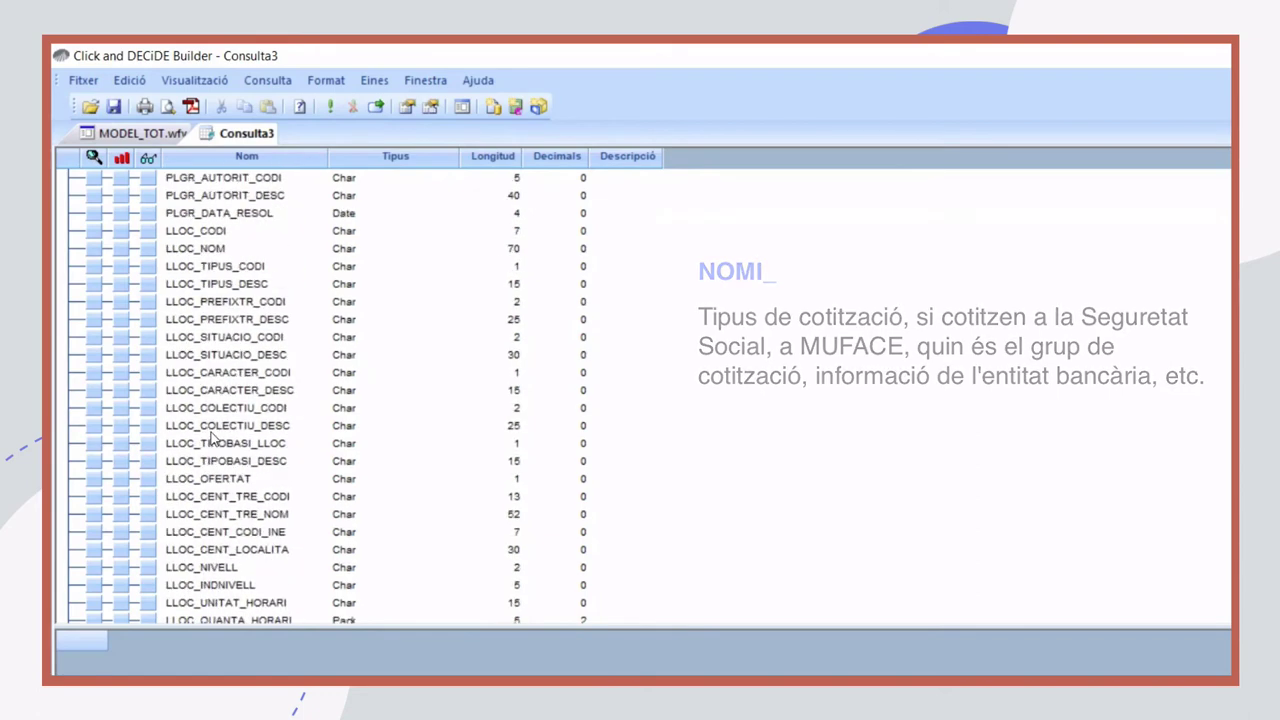
scroll(205, 420, "up", 6)
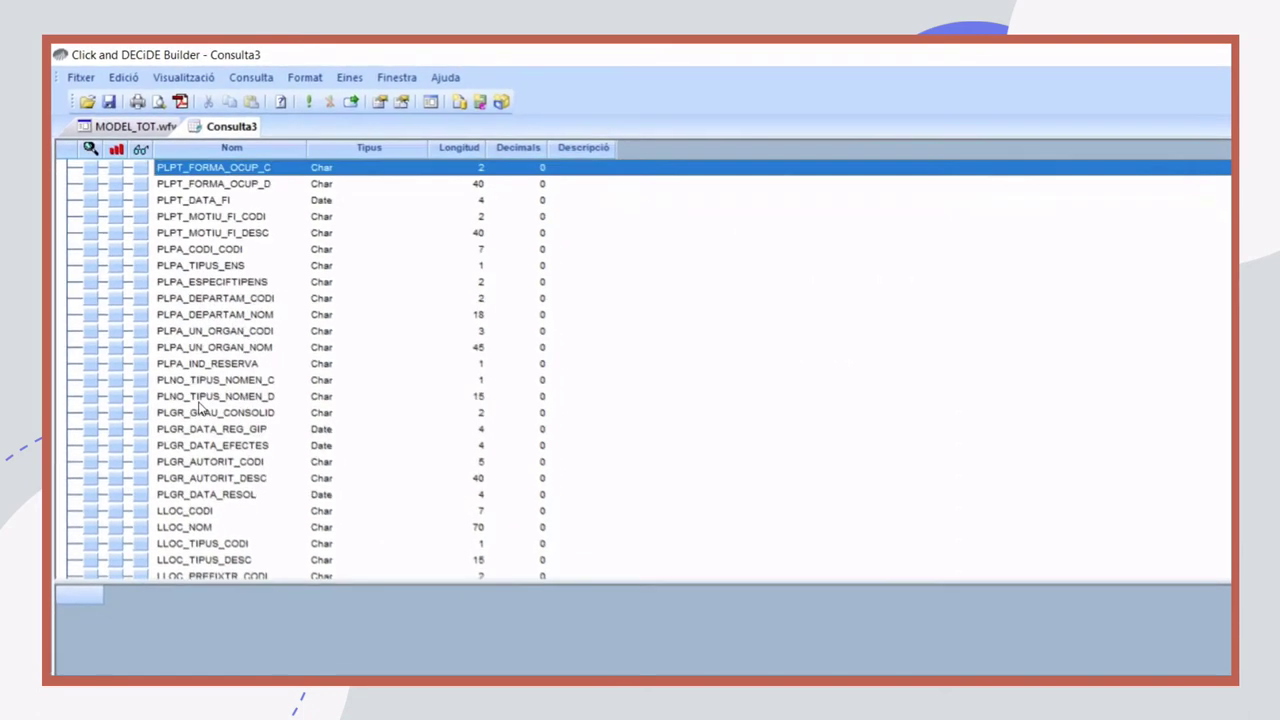
scroll(200, 408, "up", 10)
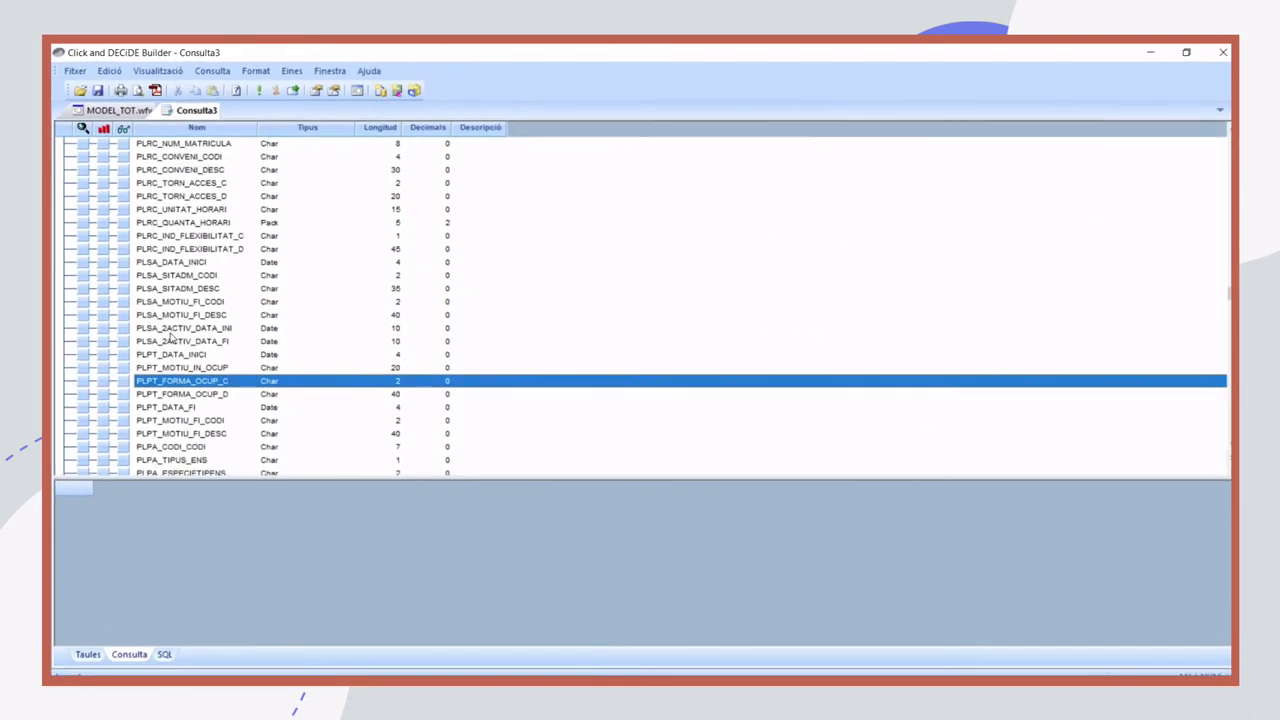
scroll(170, 340, "up", 12)
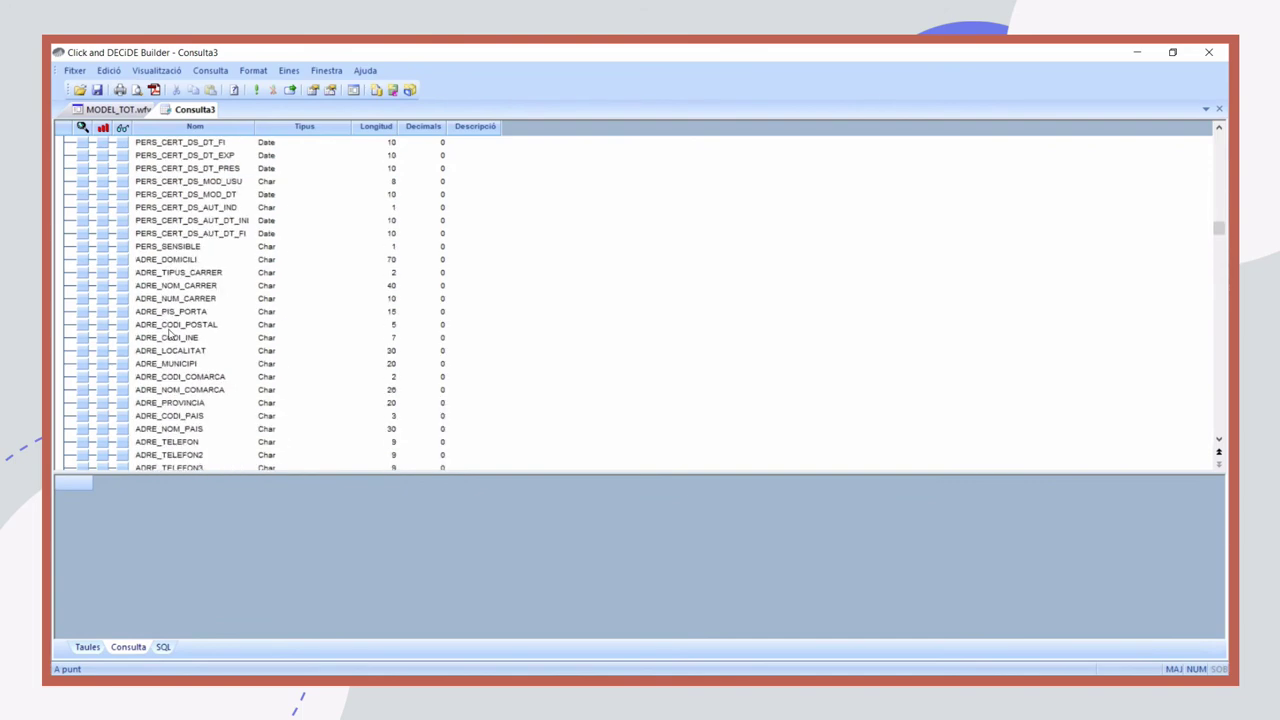
left_click(86, 127)
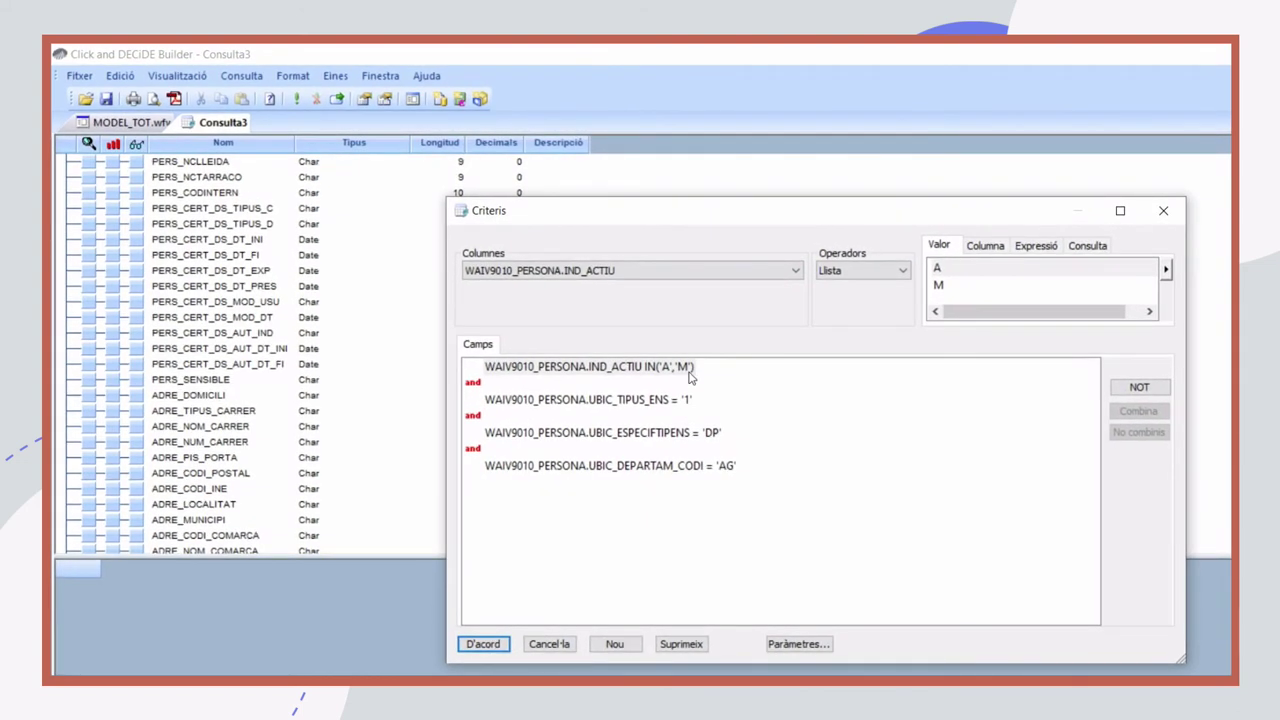
left_click(713, 436)
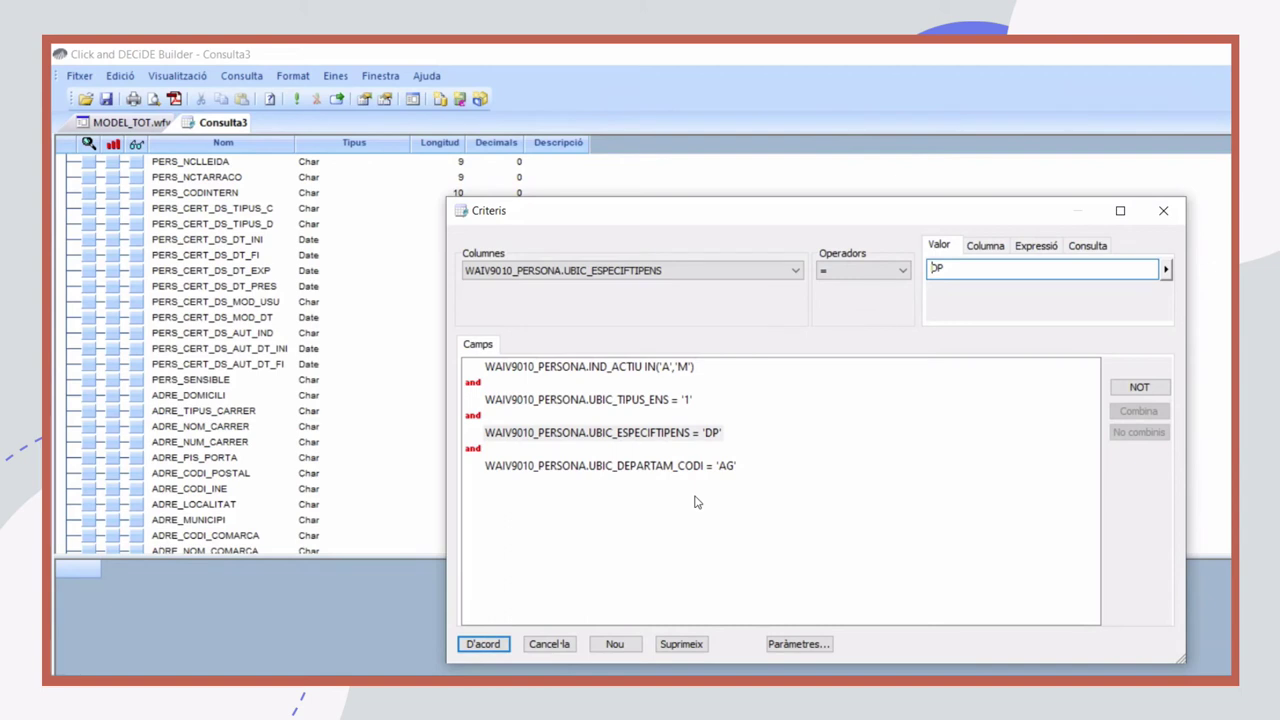
left_click(483, 643)
Step: Add a criterion requiring PLRC_VINCLE_CODI to equal A and accept it
scroll(207, 282, "down", 6)
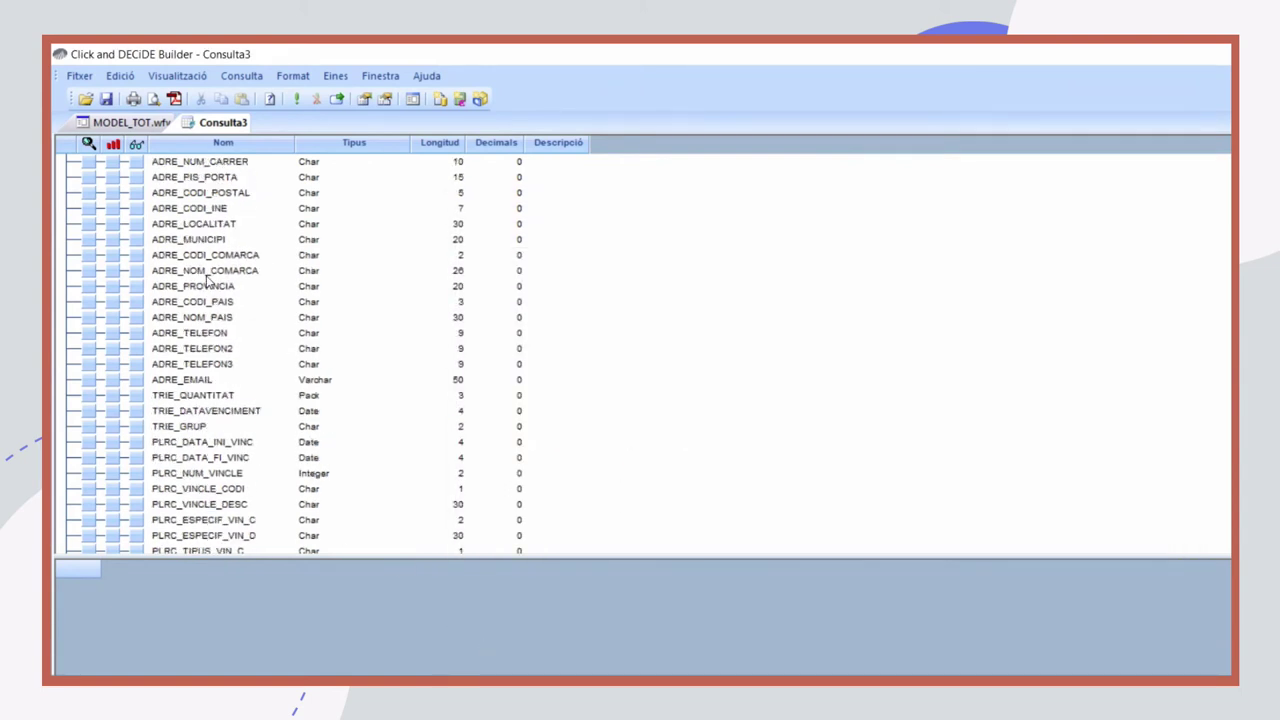
scroll(207, 282, "down", 3)
left_click(219, 350)
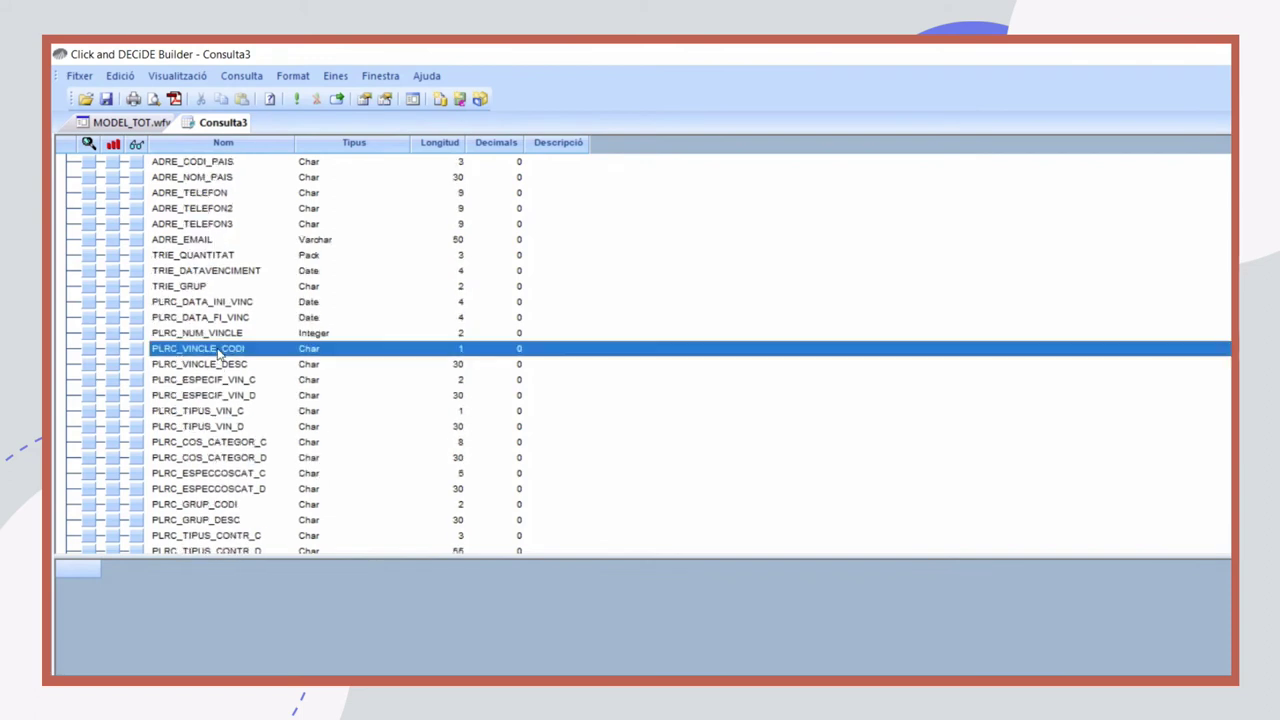
left_click(89, 348)
left_click(956, 270)
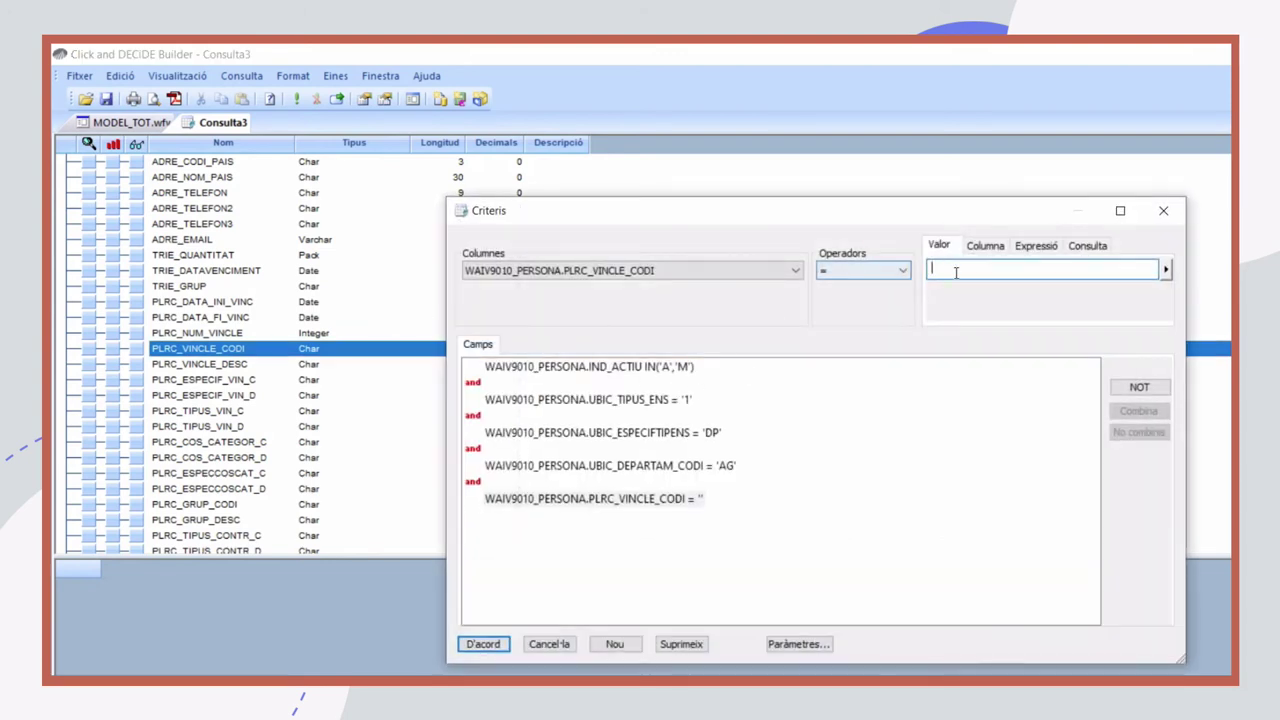
type("A")
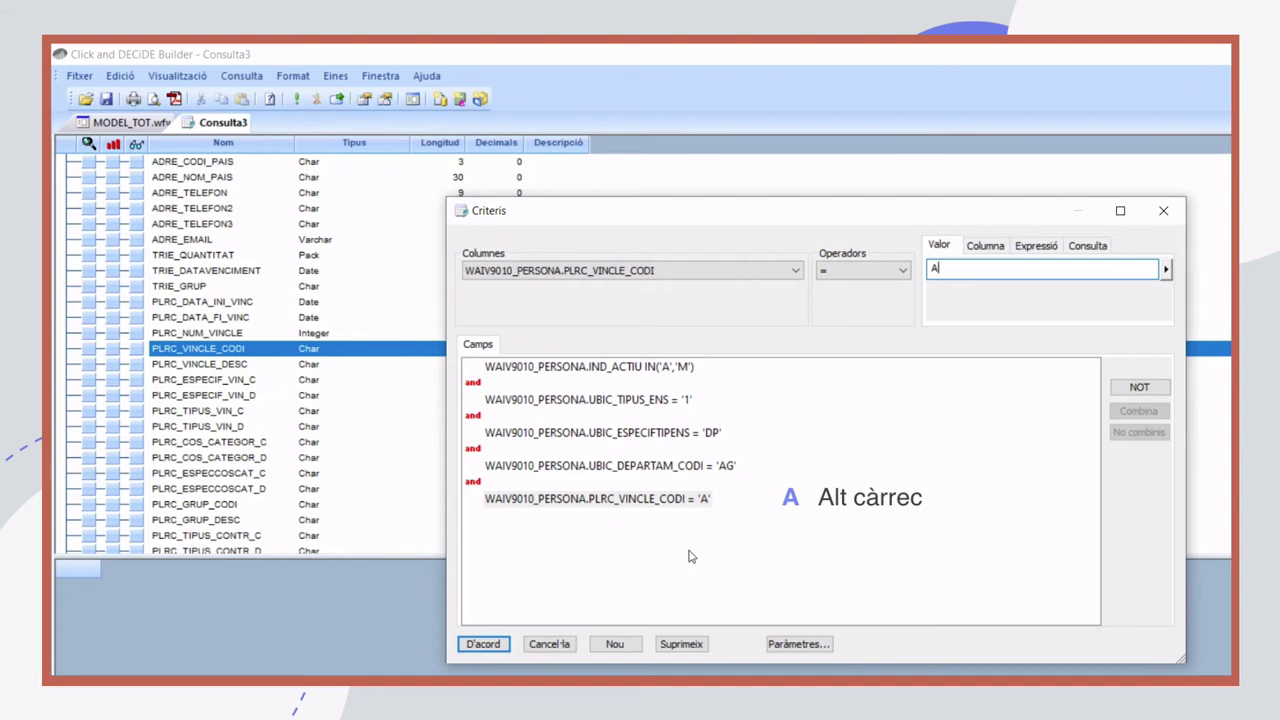
left_click(485, 644)
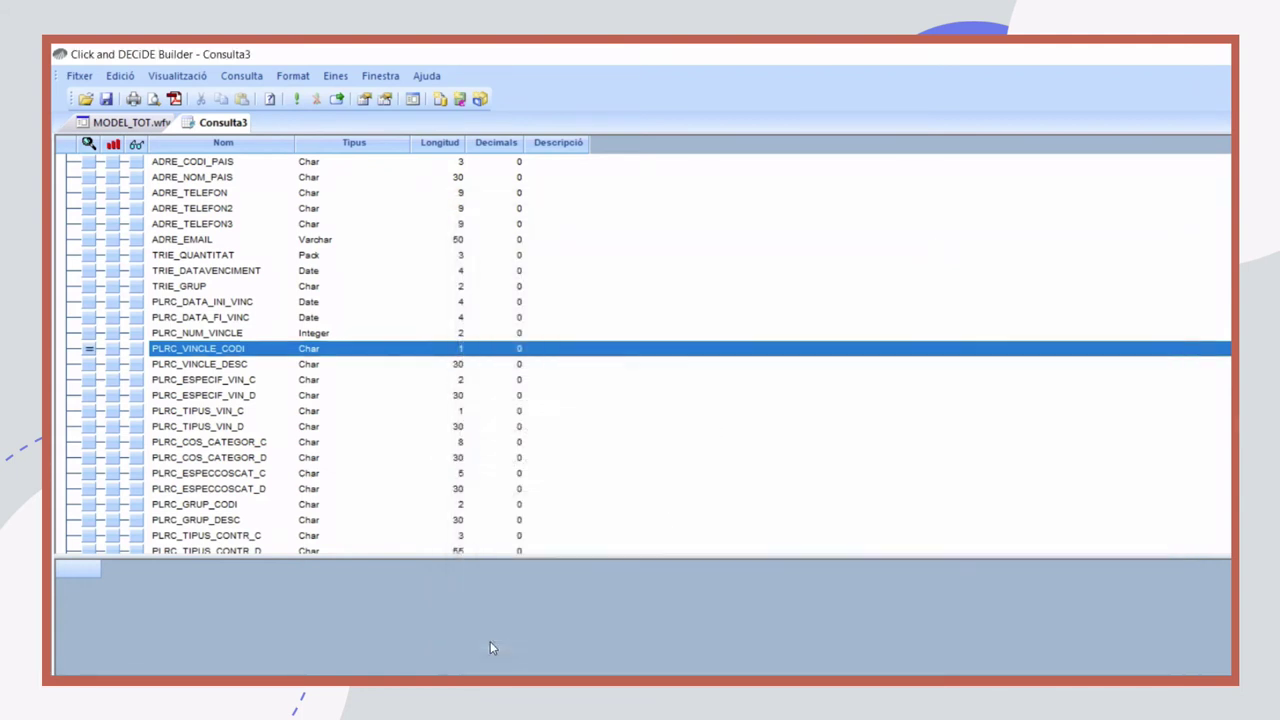
Step: Add a criterion requiring LLOC_PREFIXTR_CODI to equal SG
scroll(182, 400, "down", 5)
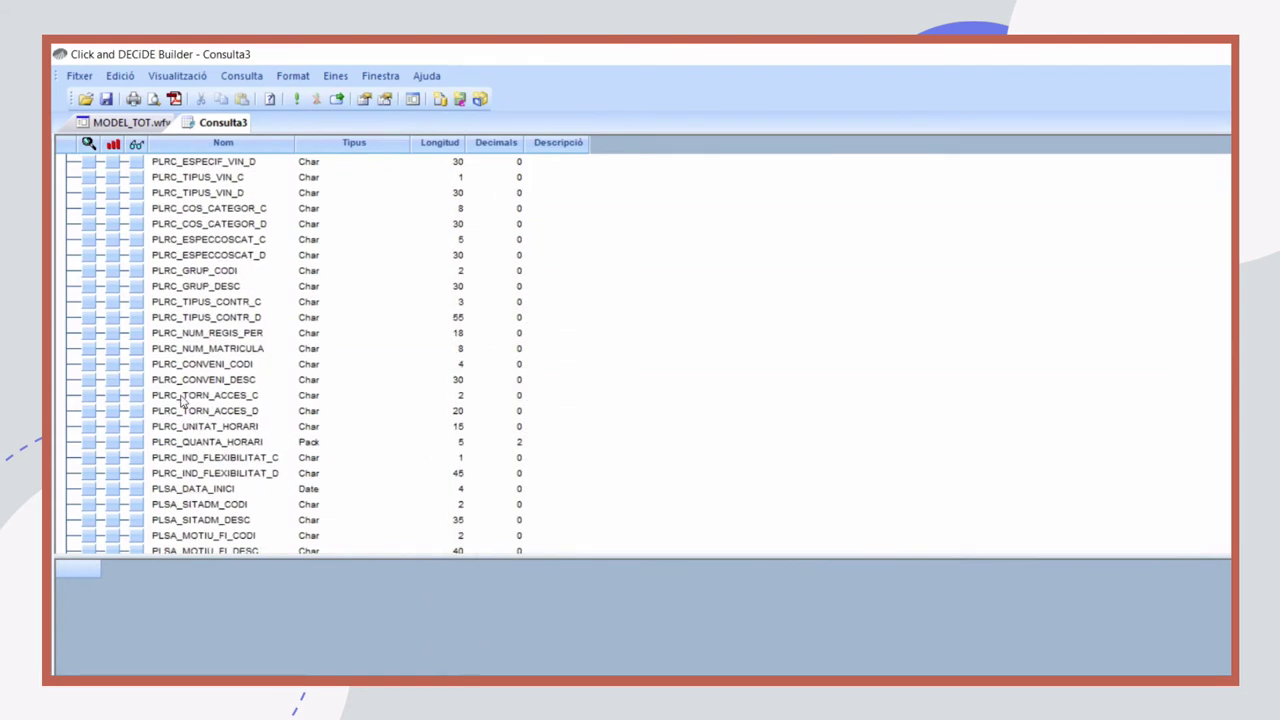
scroll(182, 400, "down", 10)
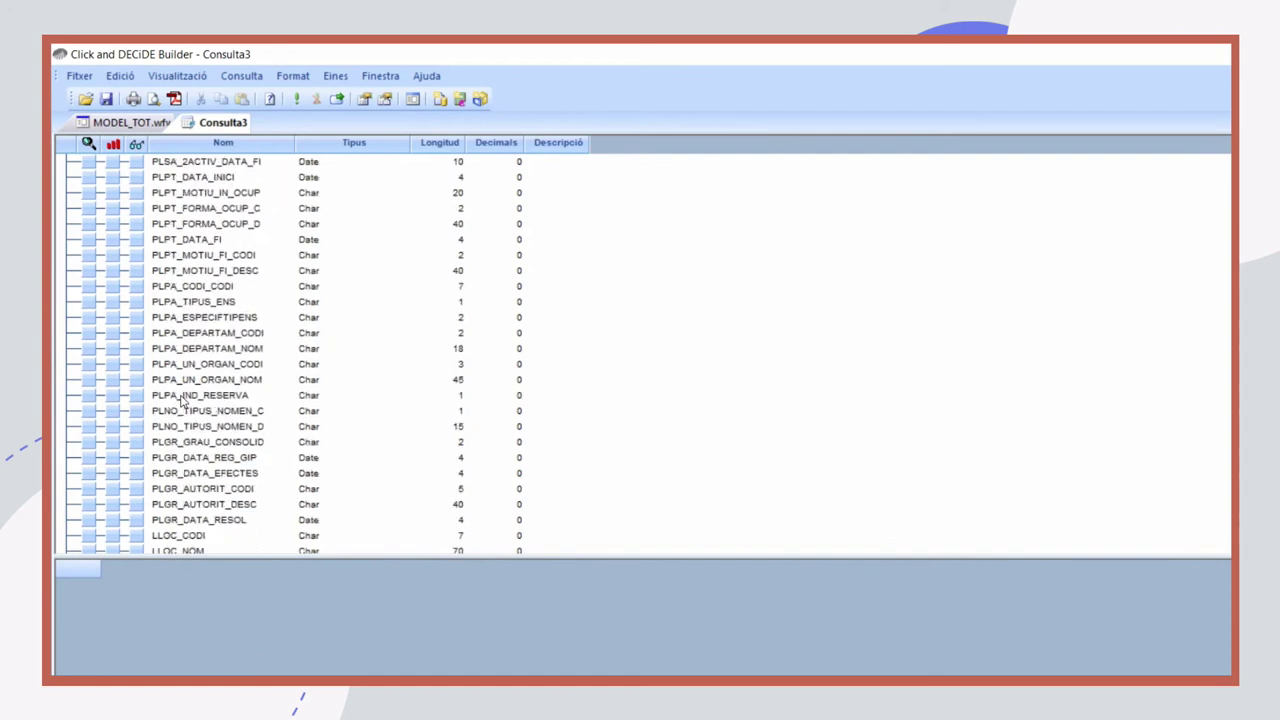
scroll(182, 400, "down", 2)
scroll(182, 400, "down", 2)
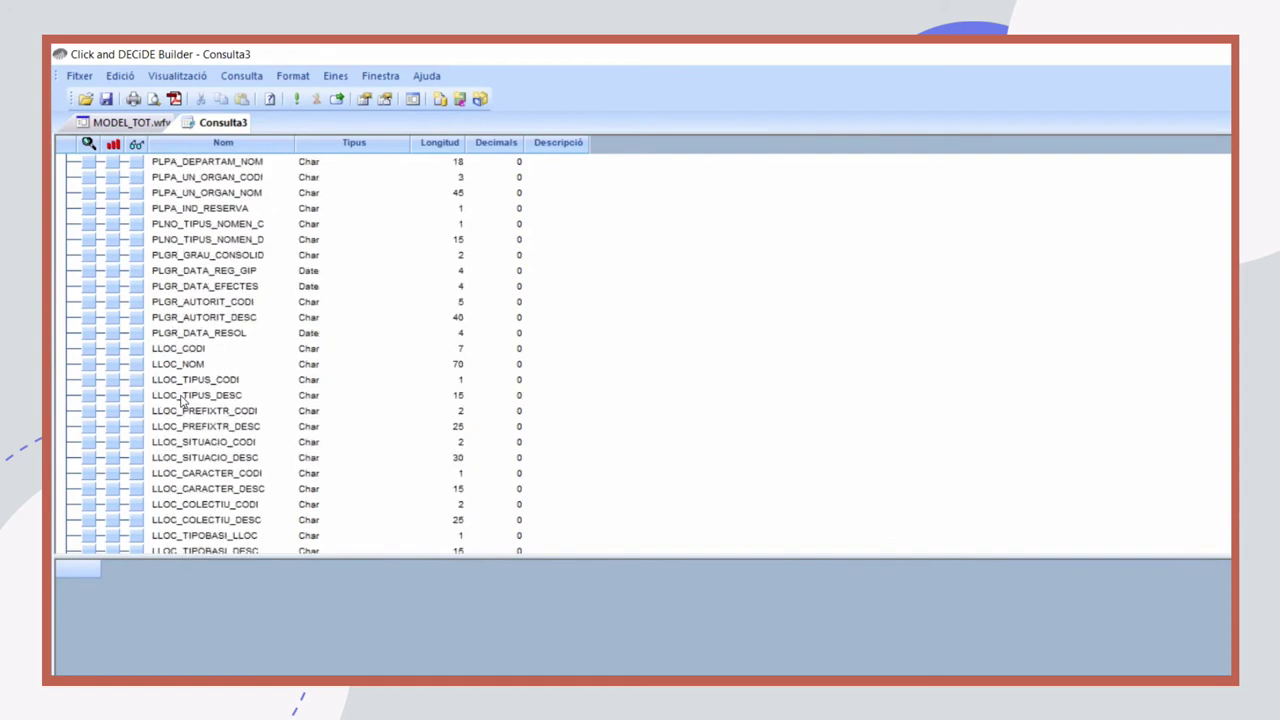
left_click(90, 412)
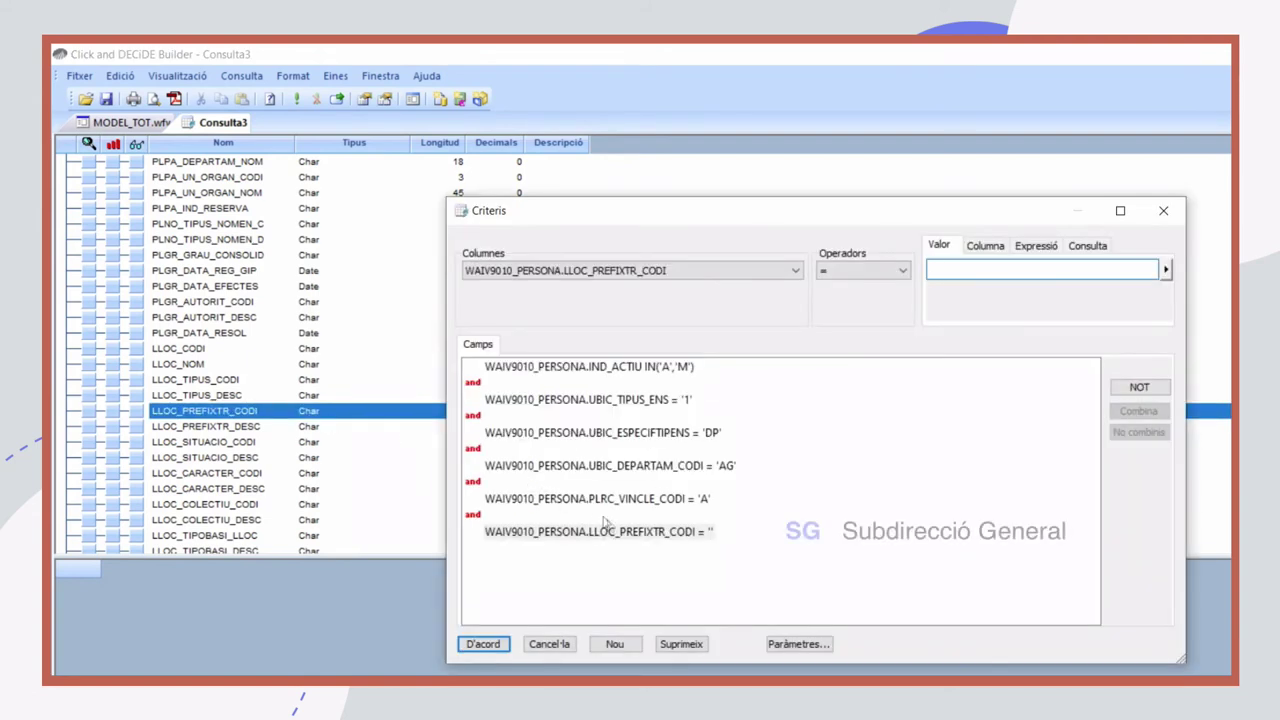
type("SG")
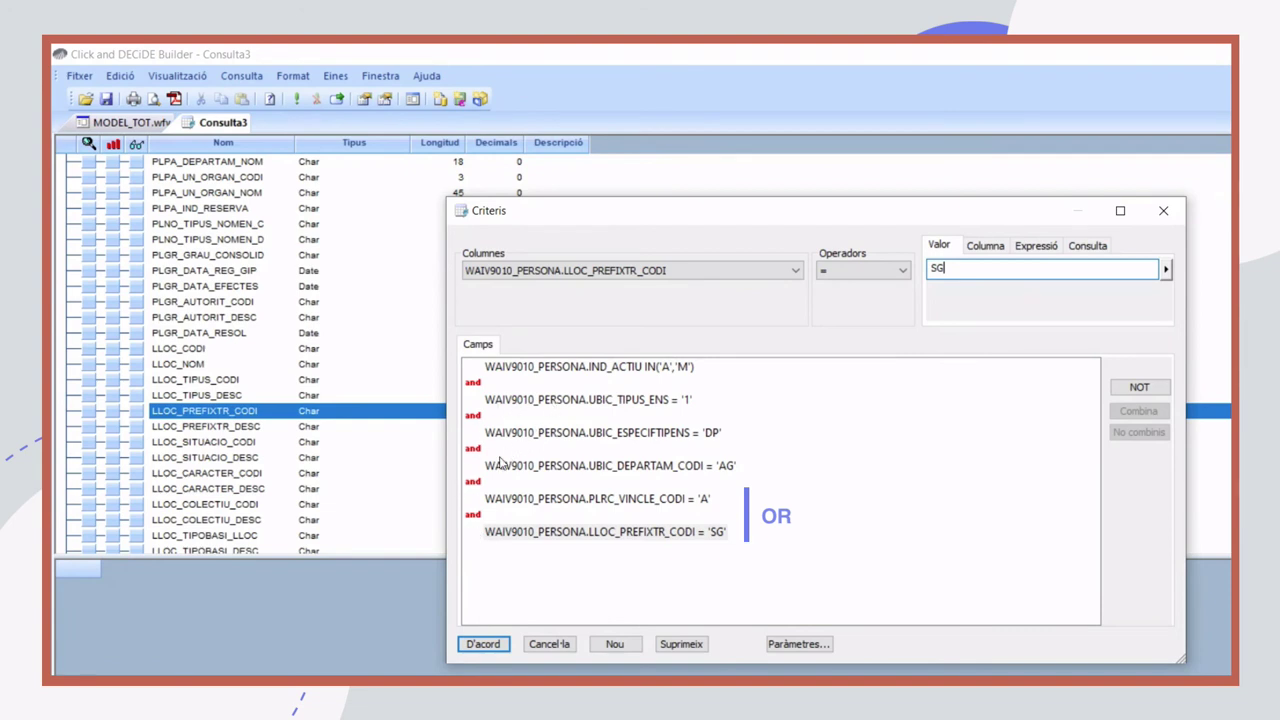
Step: Change the logical operator between the PLRC_VINCLE_CODI and LLOC_PREFIXTR_CODI conditions to or
left_click(663, 506)
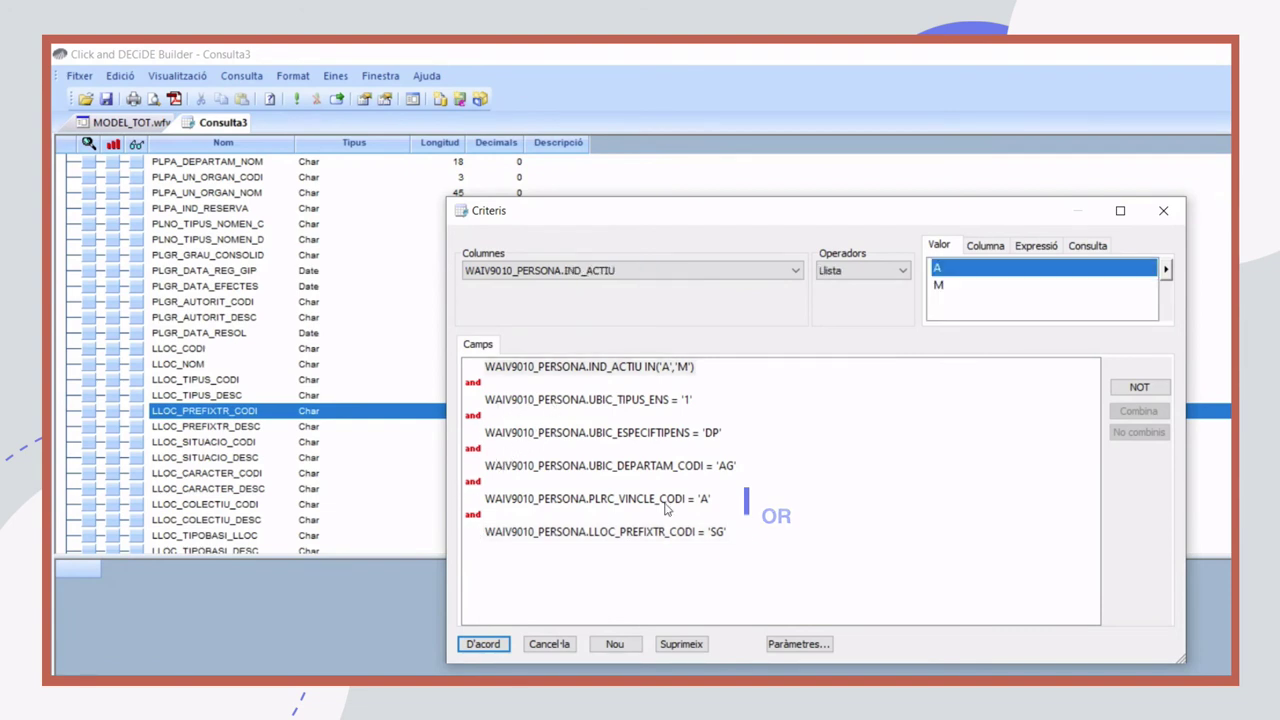
left_click(667, 502)
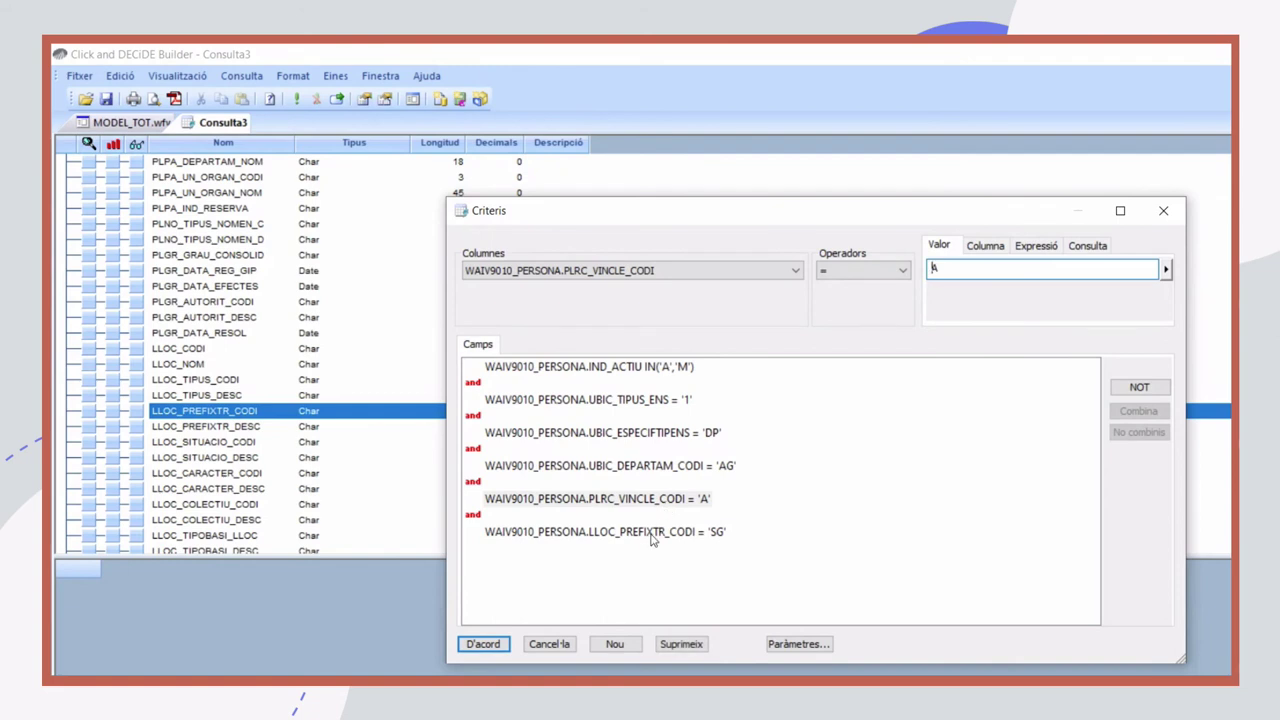
left_click(652, 534)
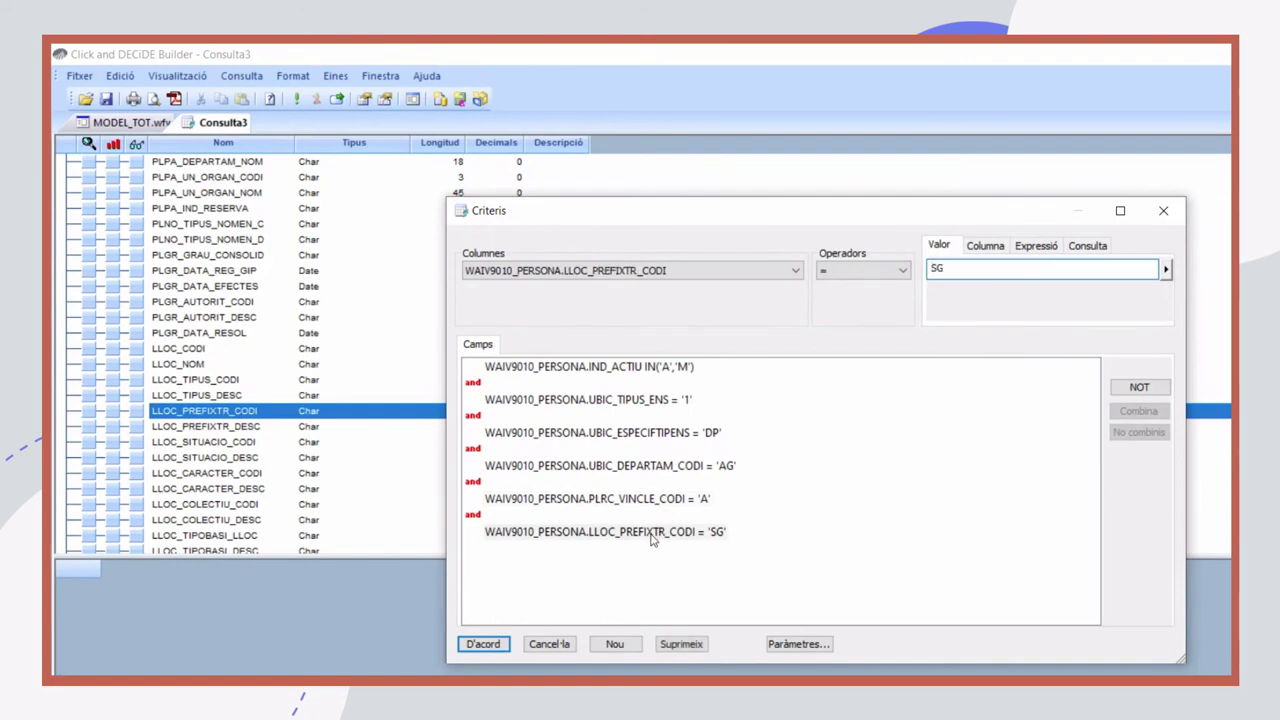
left_click(475, 519)
Step: Combine the PLRC_VINCLE_CODI and LLOC_PREFIXTR_CODI conditions into one parenthesised group and accept the criteria
left_click(531, 499)
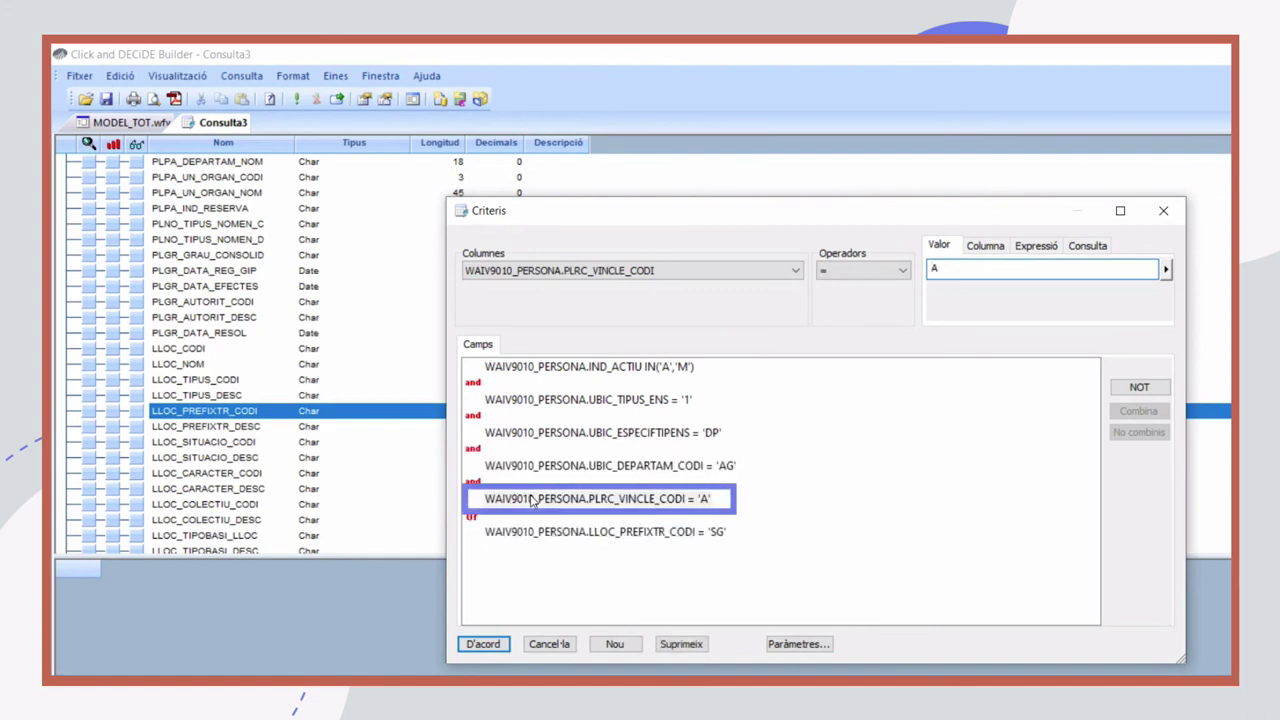
key("ctrl")
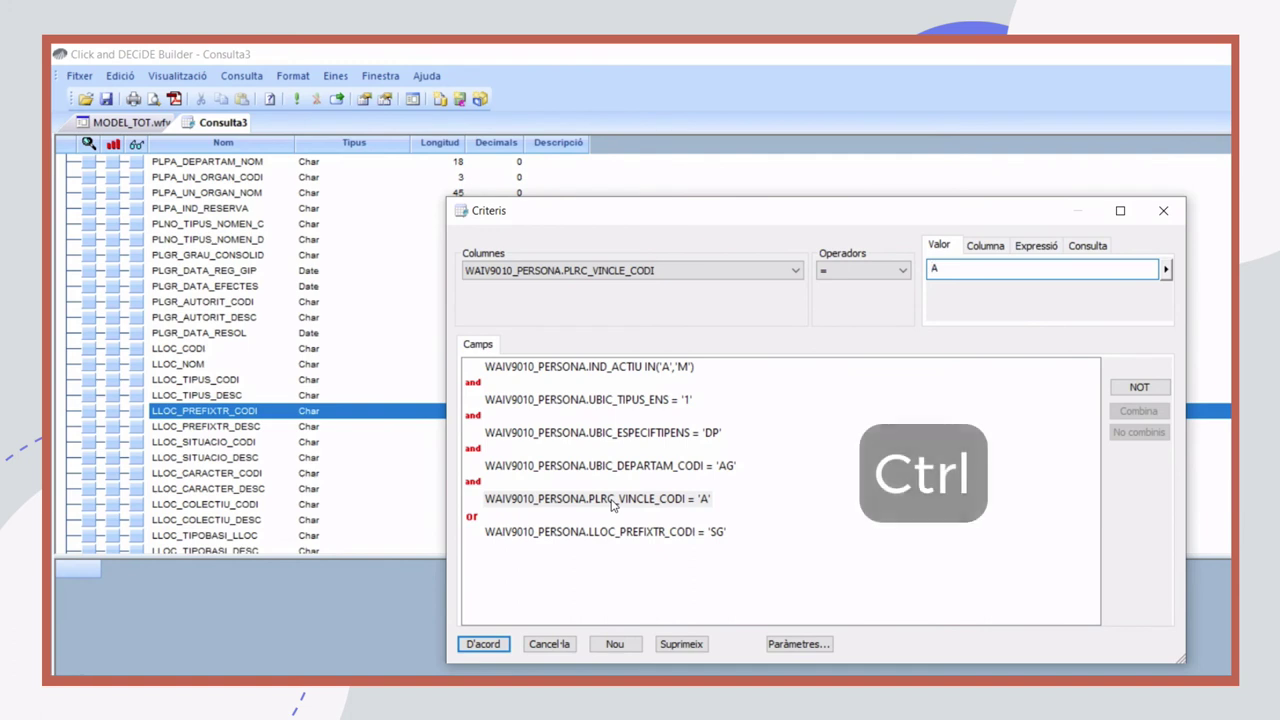
left_click(630, 533, "ctrl")
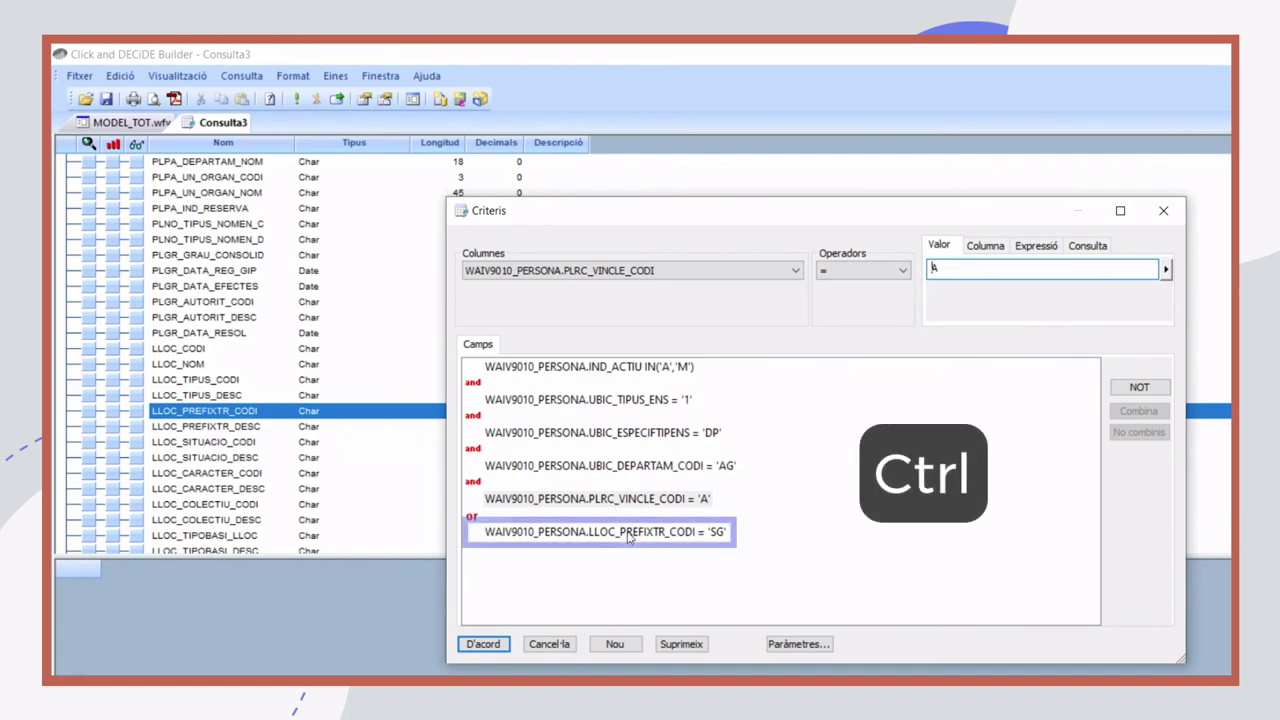
left_click(630, 533, "ctrl")
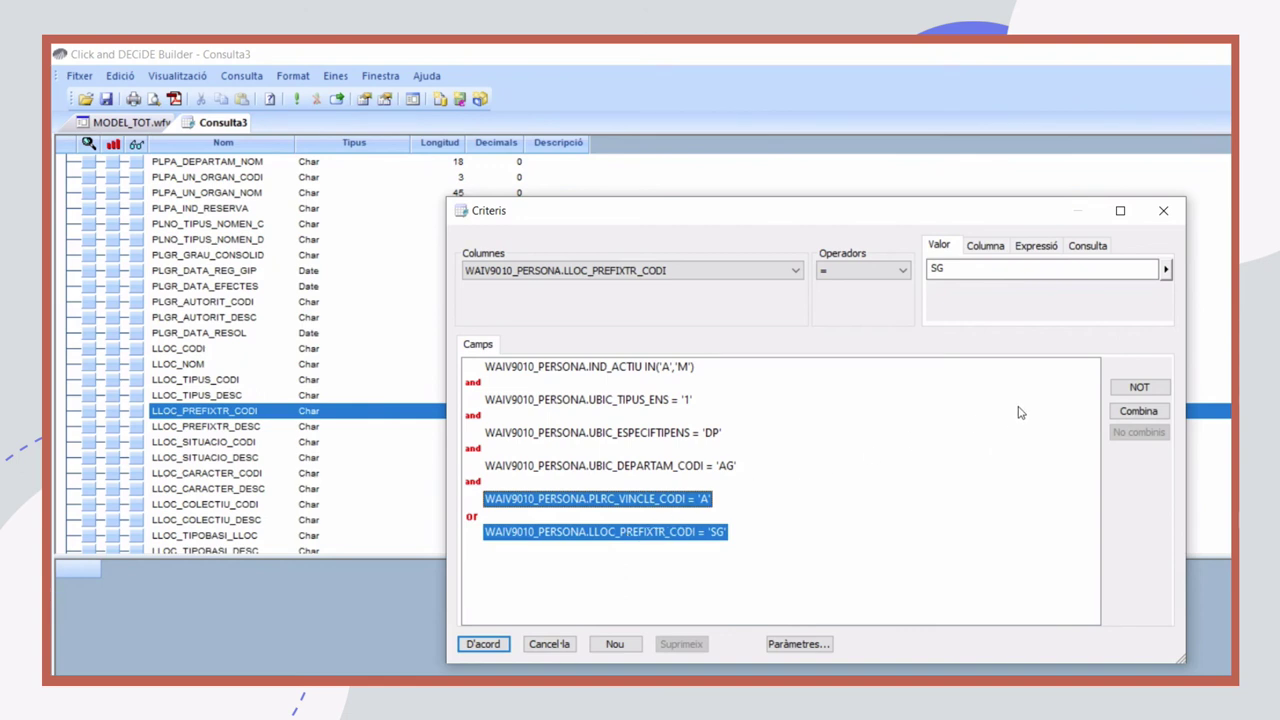
left_click(1133, 413)
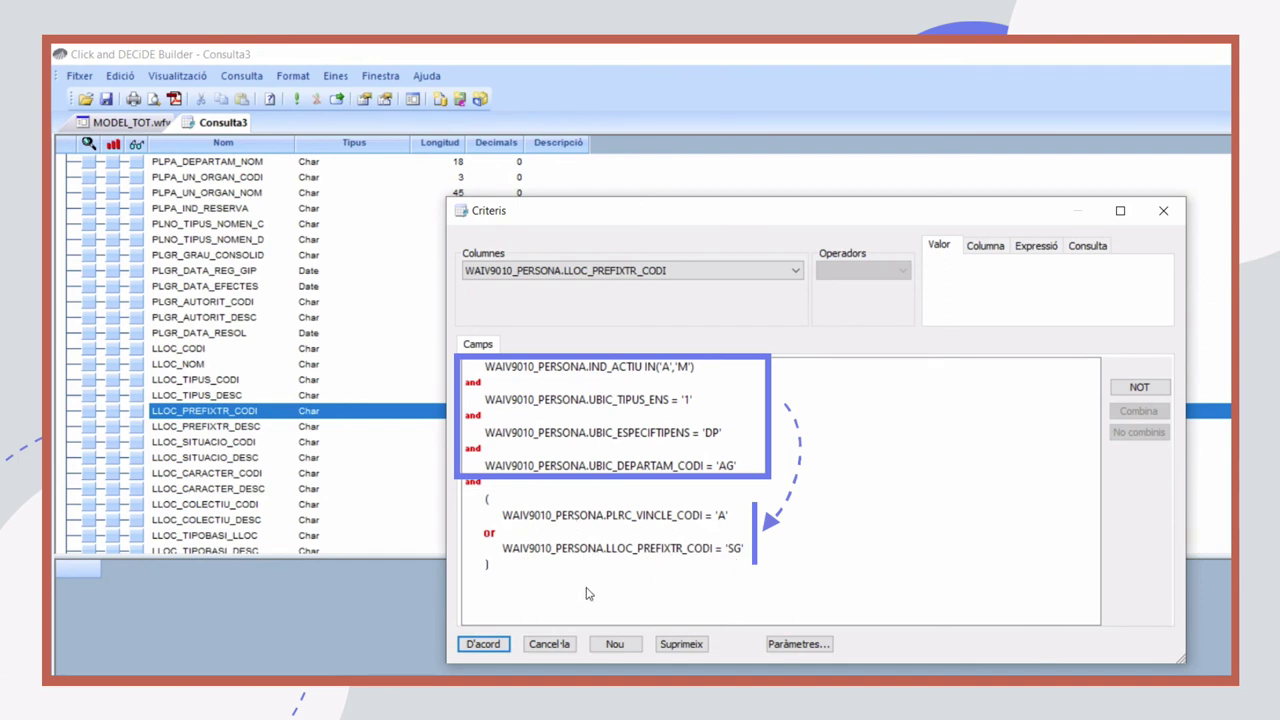
left_click(500, 645)
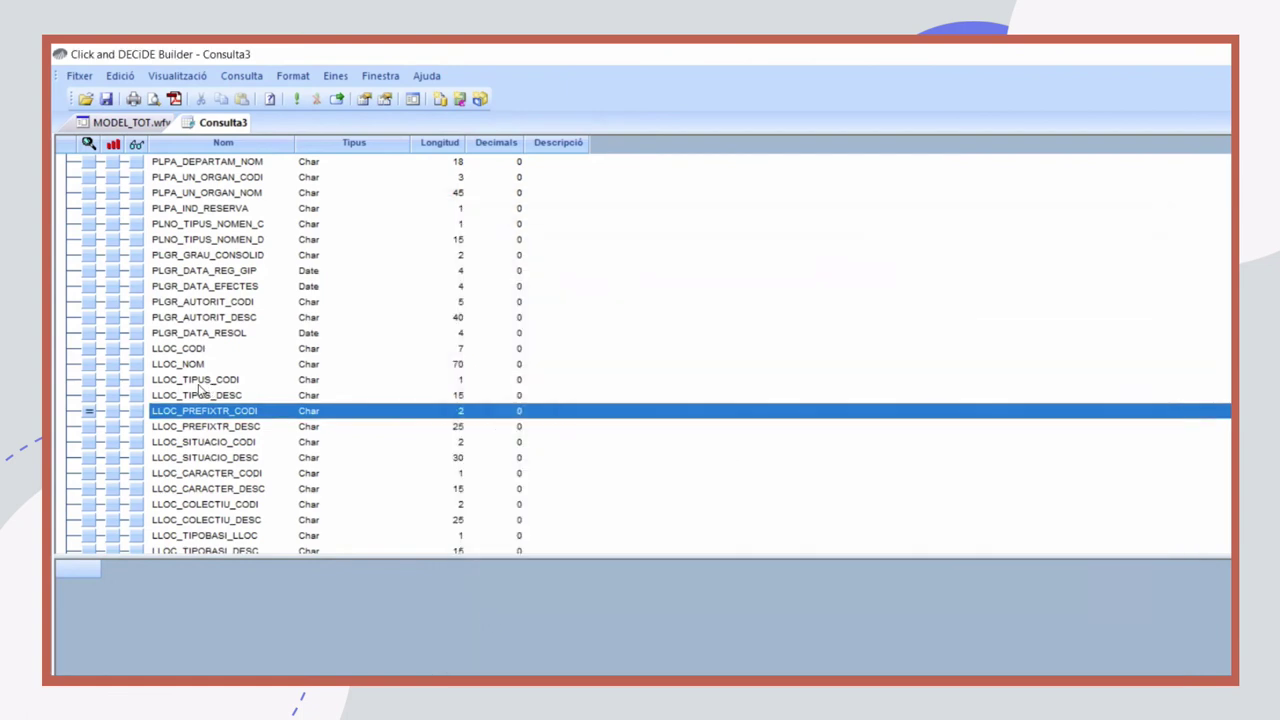
Step: Add the PERS_NIF field to the query's displayed columns
scroll(198, 322, "up", 6)
scroll(198, 322, "up", 20)
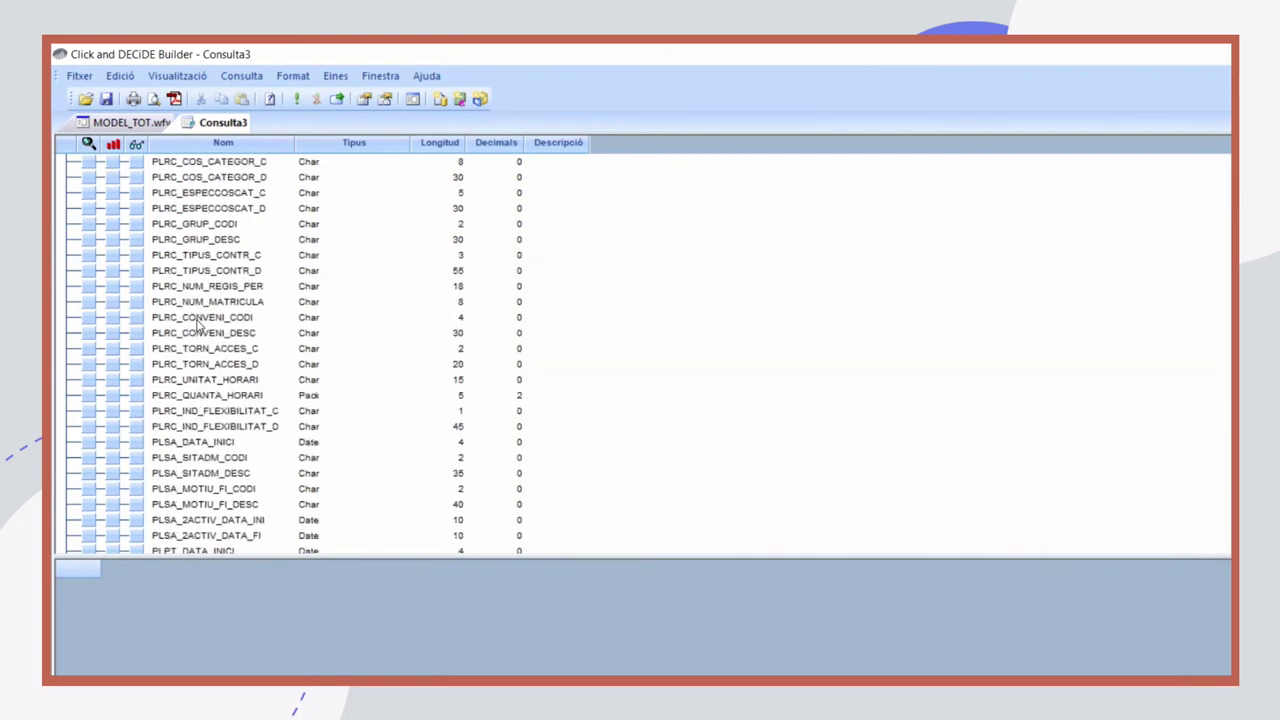
scroll(198, 322, "up", 13)
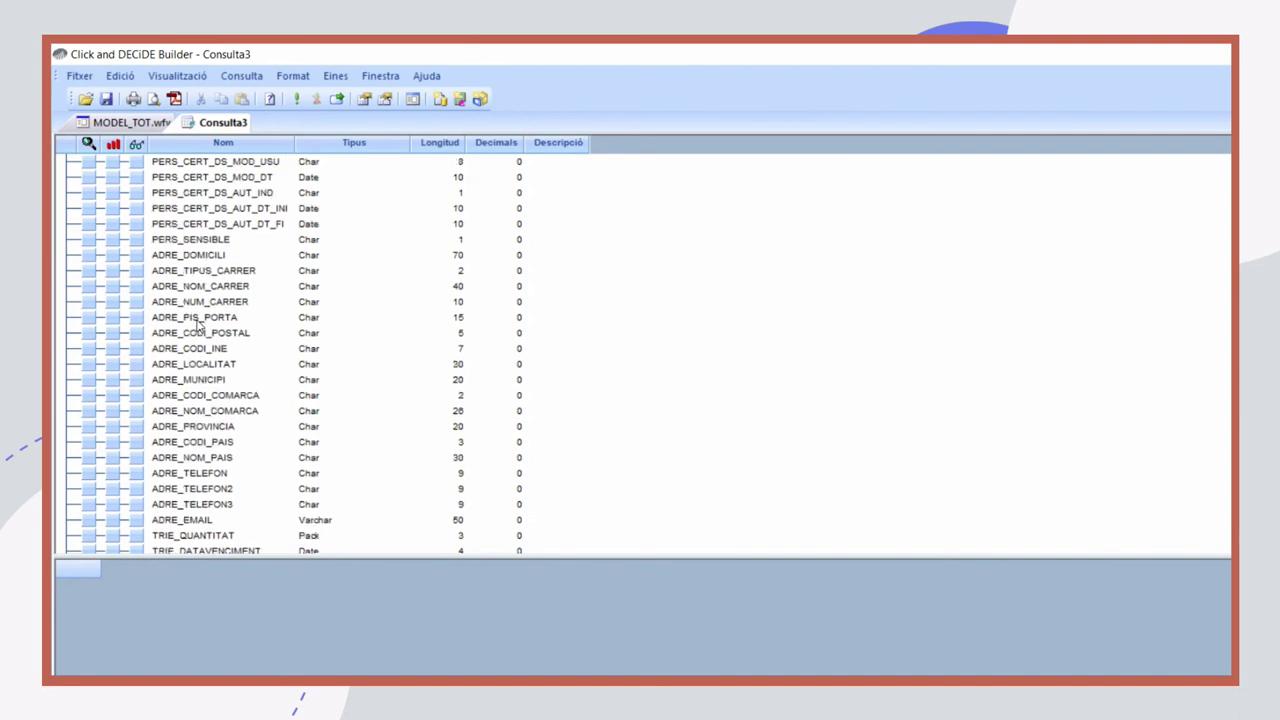
scroll(198, 322, "up", 6)
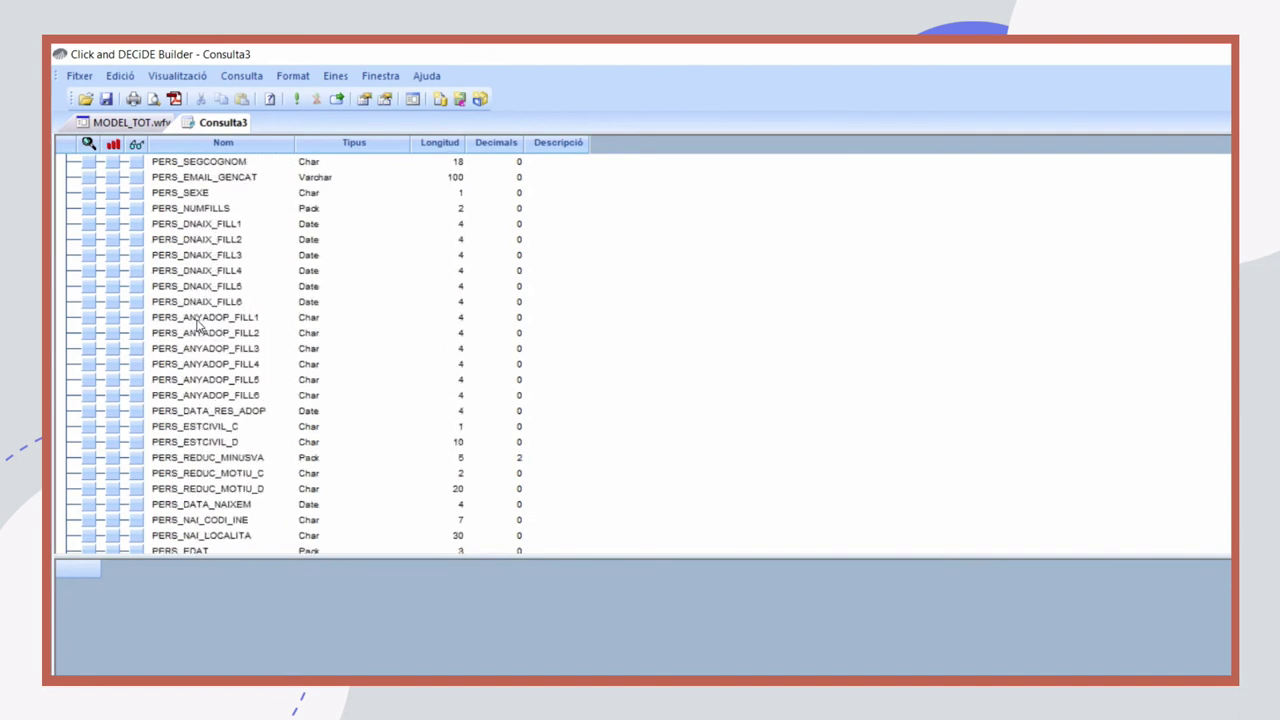
scroll(184, 280, "up", 3)
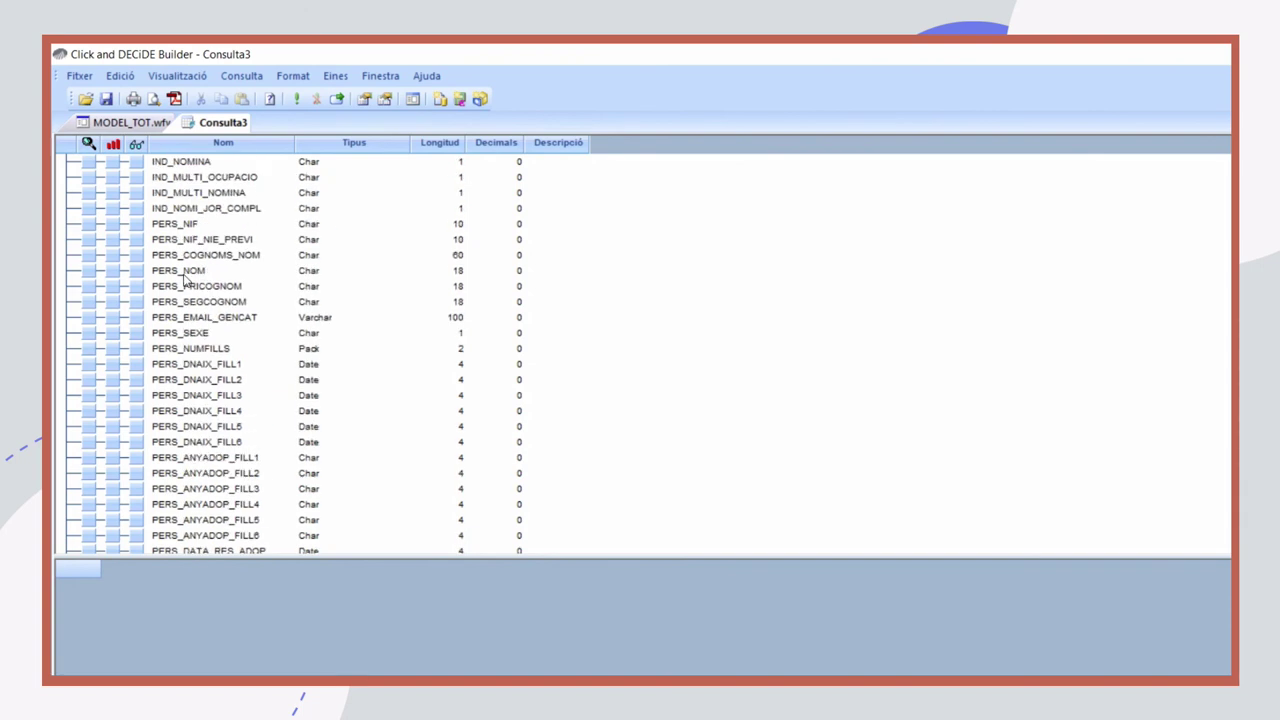
left_click(136, 224)
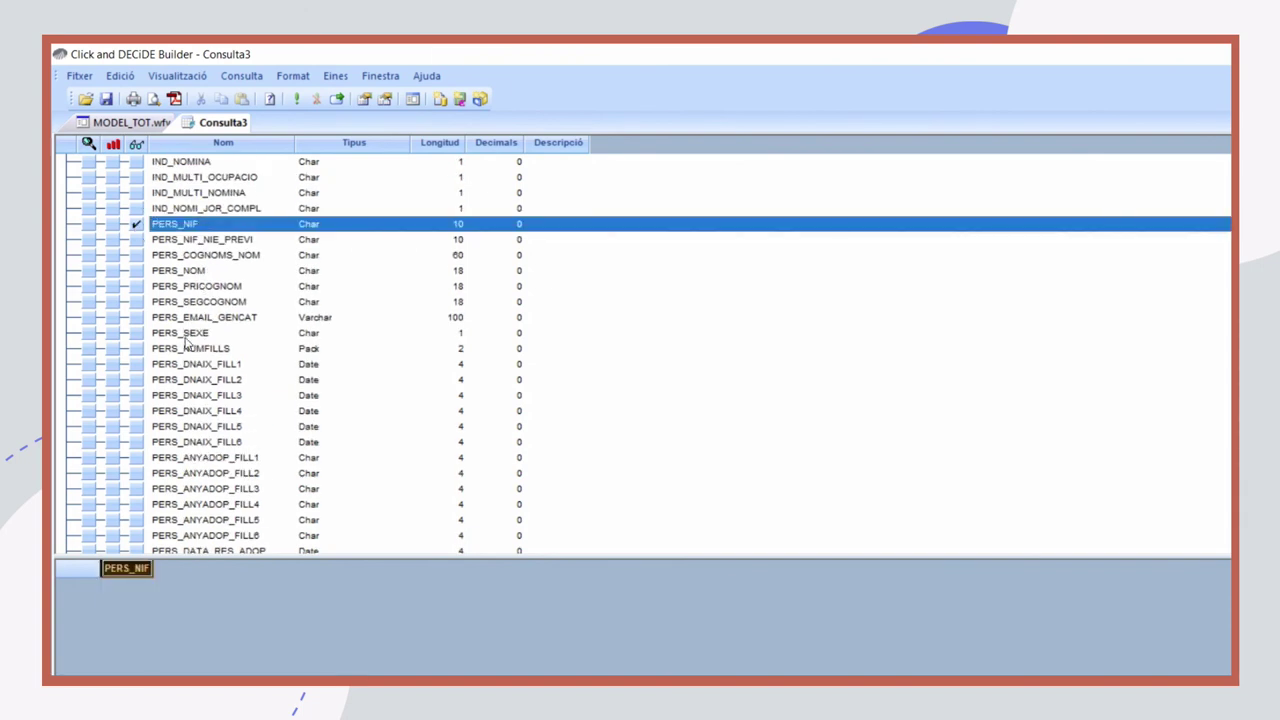
Step: Add the PLRC_VINCLE_CODI field to the query's displayed columns
scroll(190, 342, "down", 18)
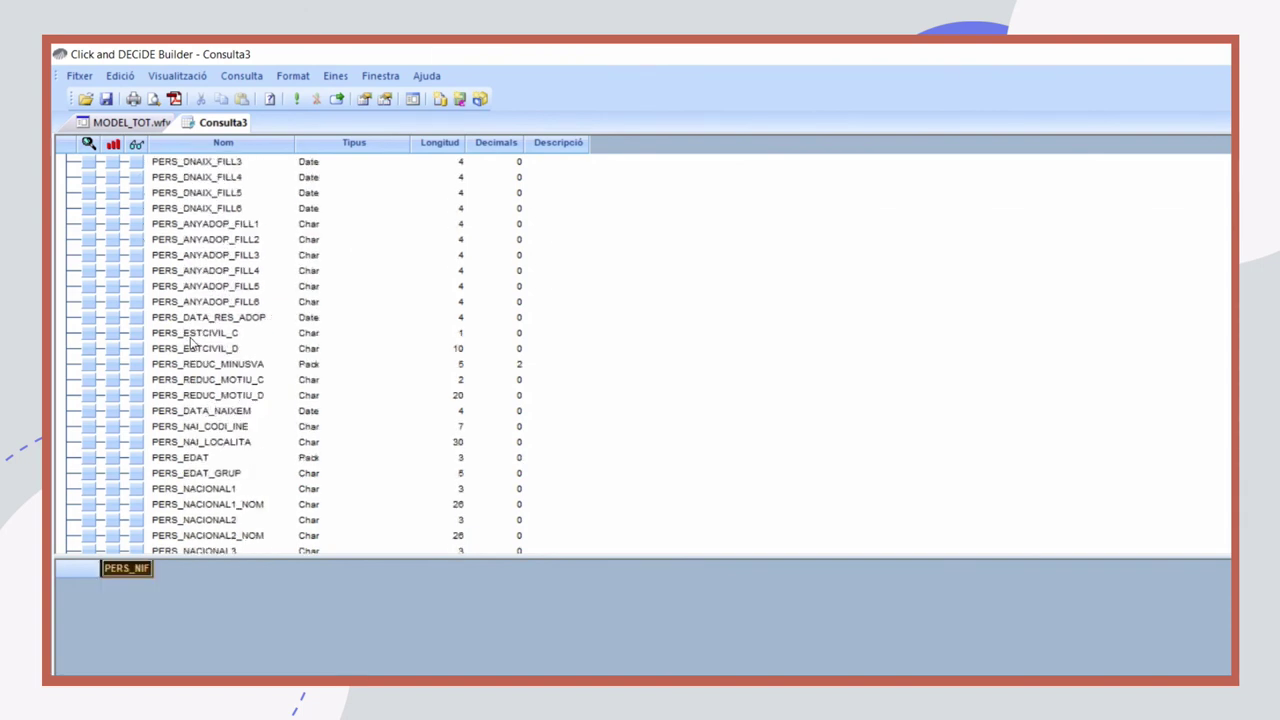
scroll(190, 342, "down", 11)
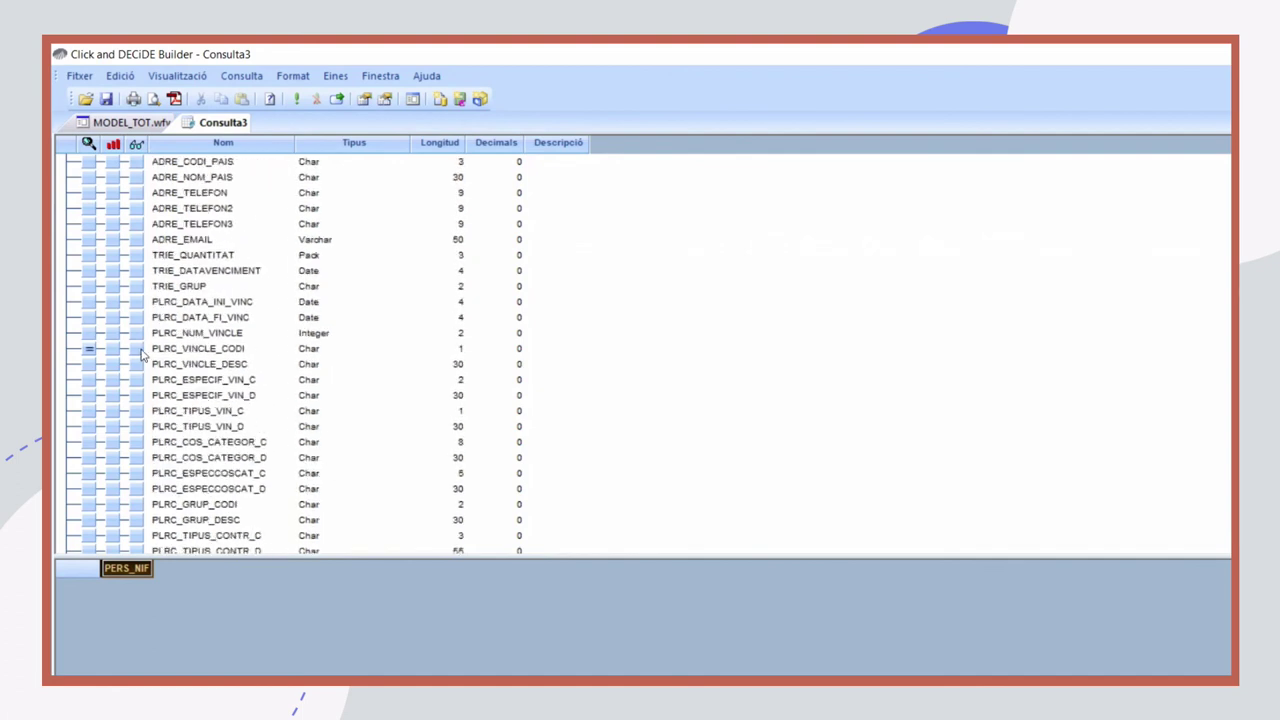
left_click(136, 348)
Step: Add the LLOC_PREFIXTR_CODI and LLOC_PREFIXTR_DESC fields to the query's displayed columns
scroll(210, 405, "down", 2)
scroll(200, 413, "down", 16)
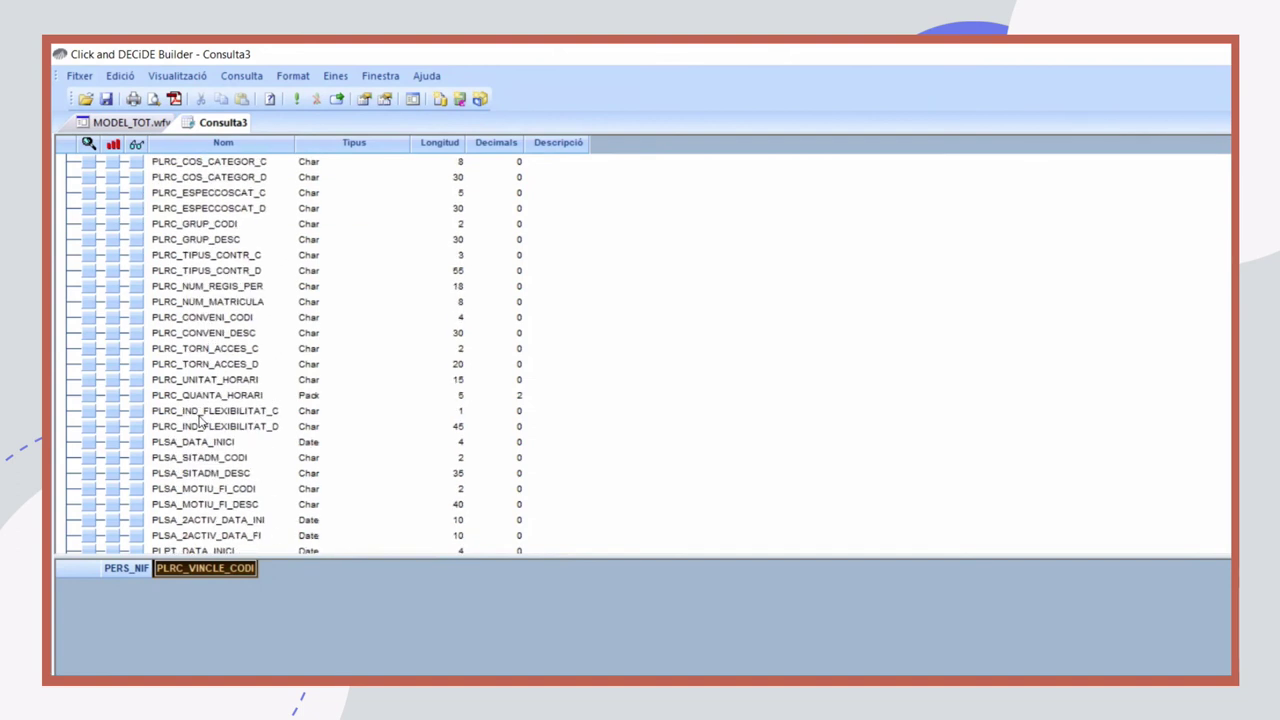
scroll(200, 421, "down", 1)
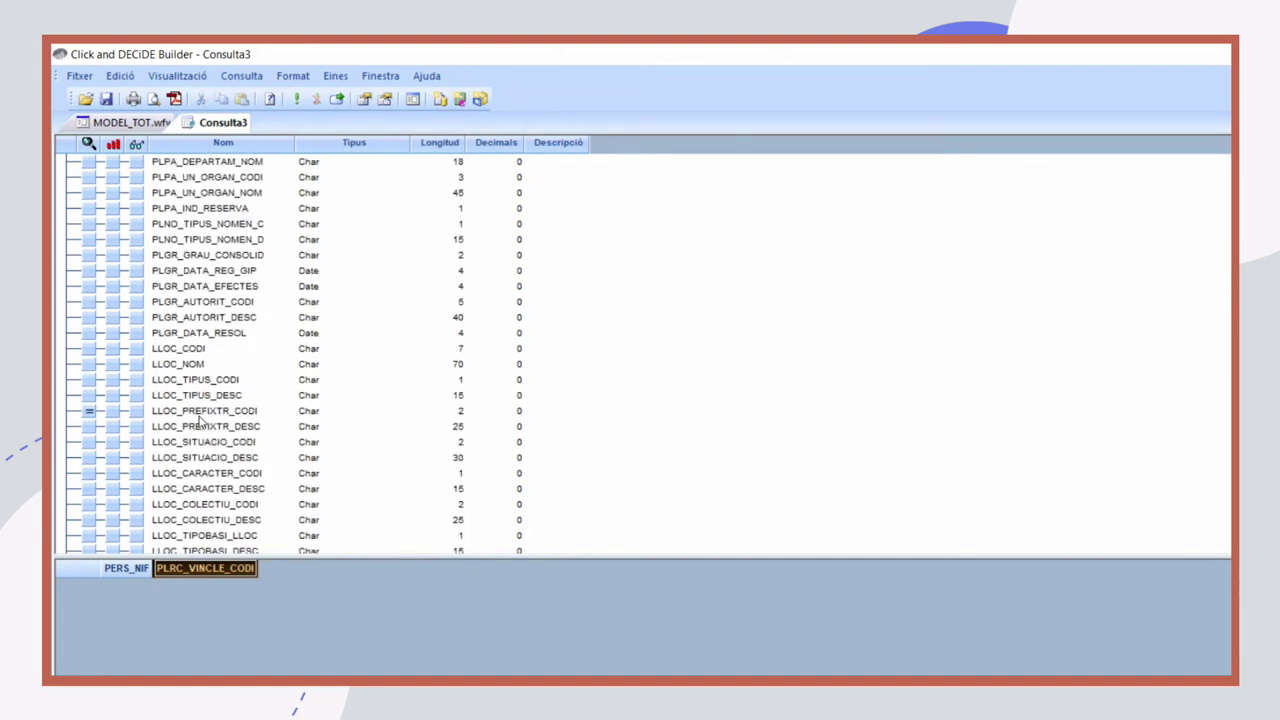
left_click(135, 412)
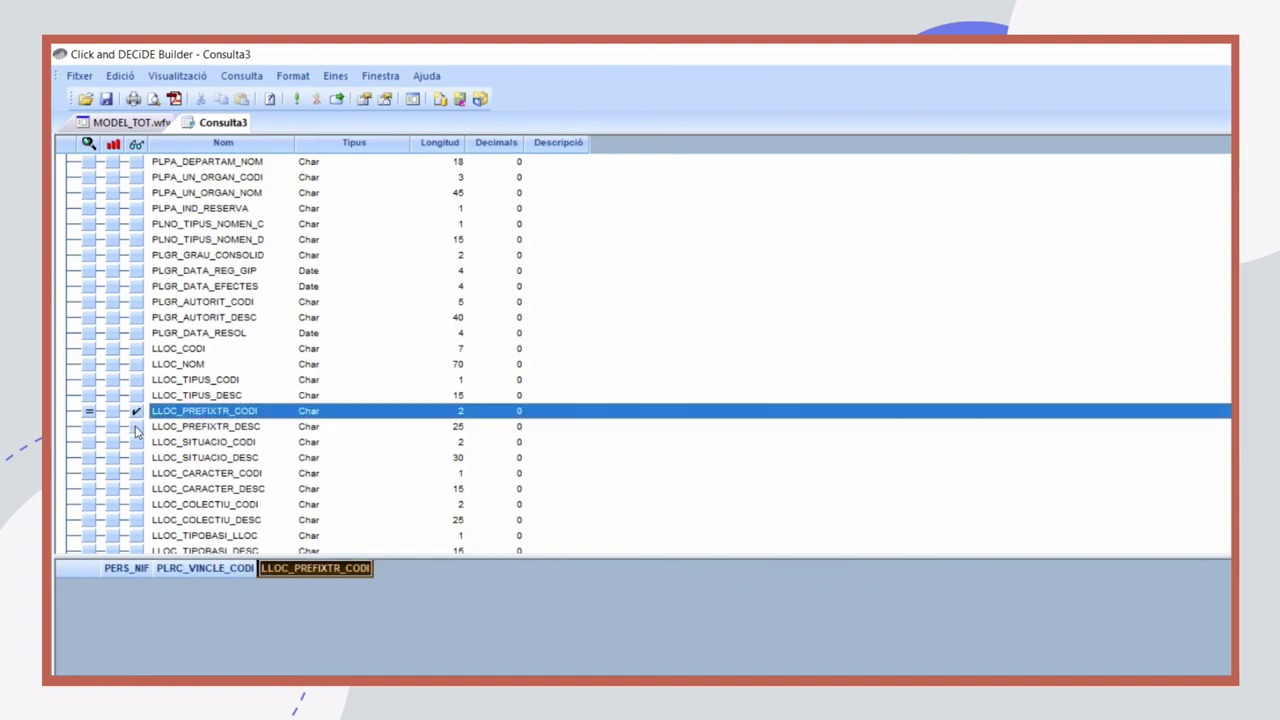
left_click(136, 428)
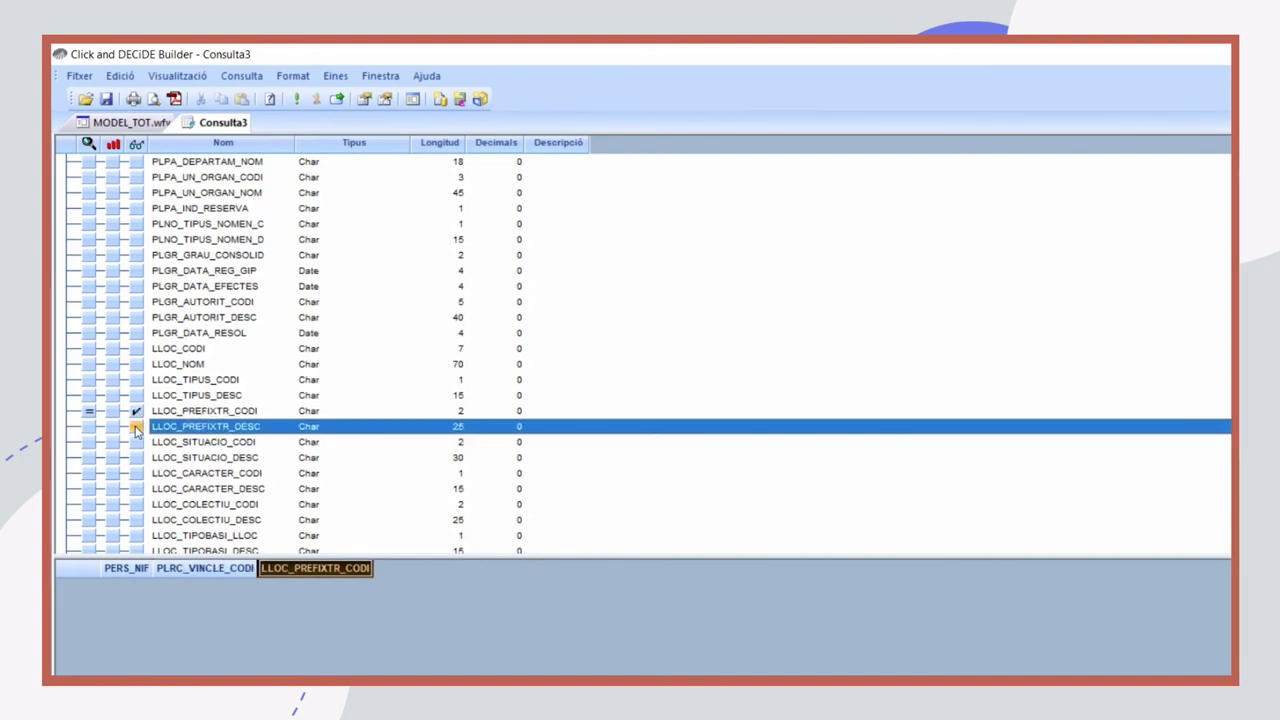